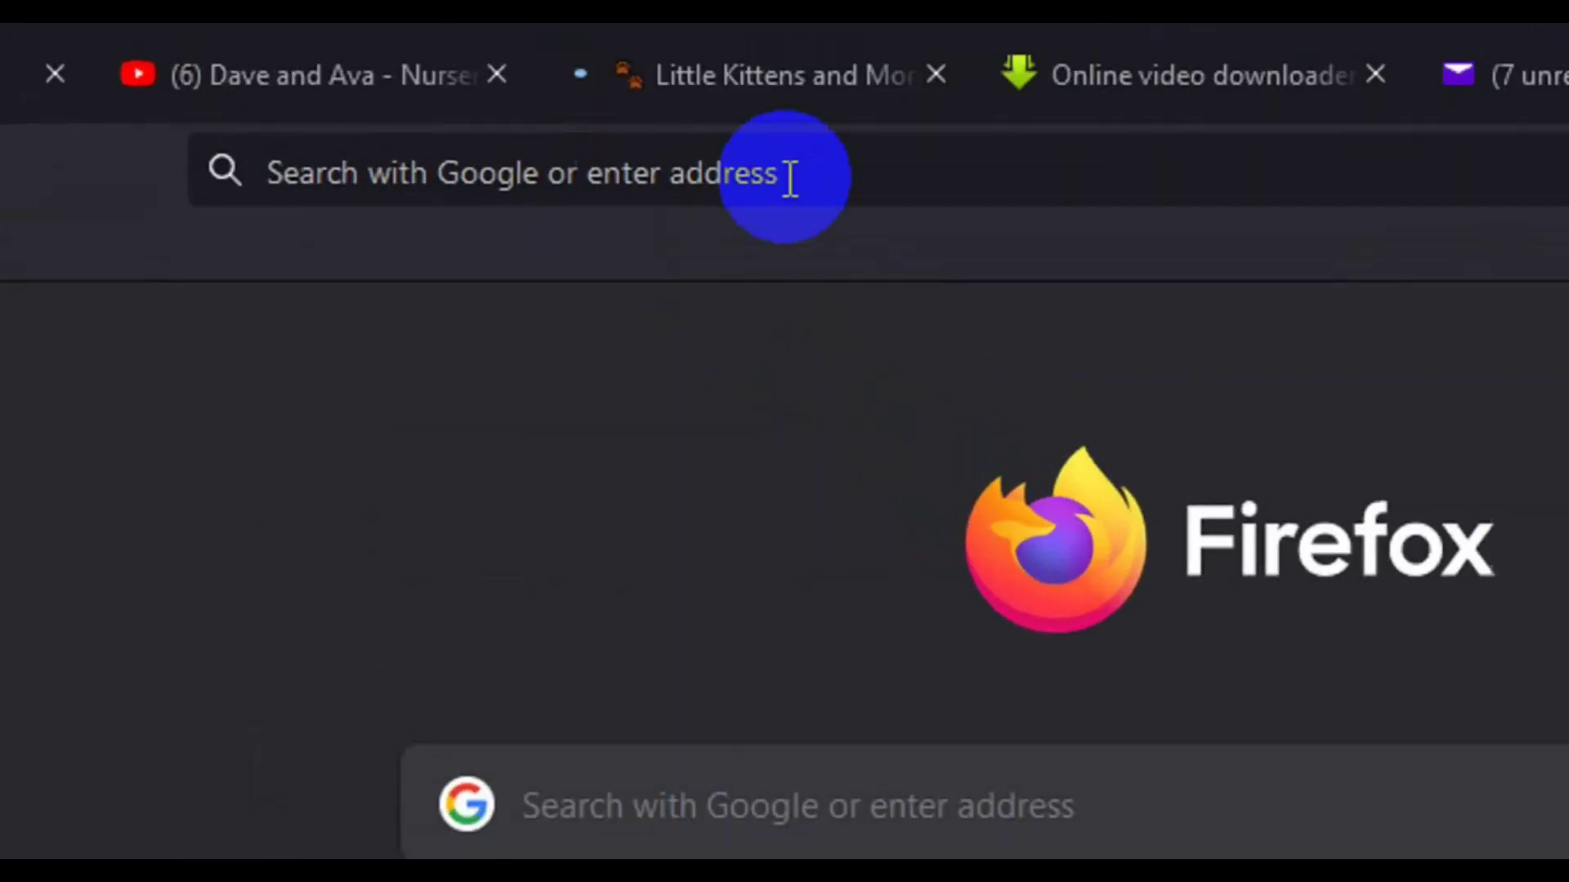
Go to flutterwave.com in the new Firefox tab
click(789, 179)
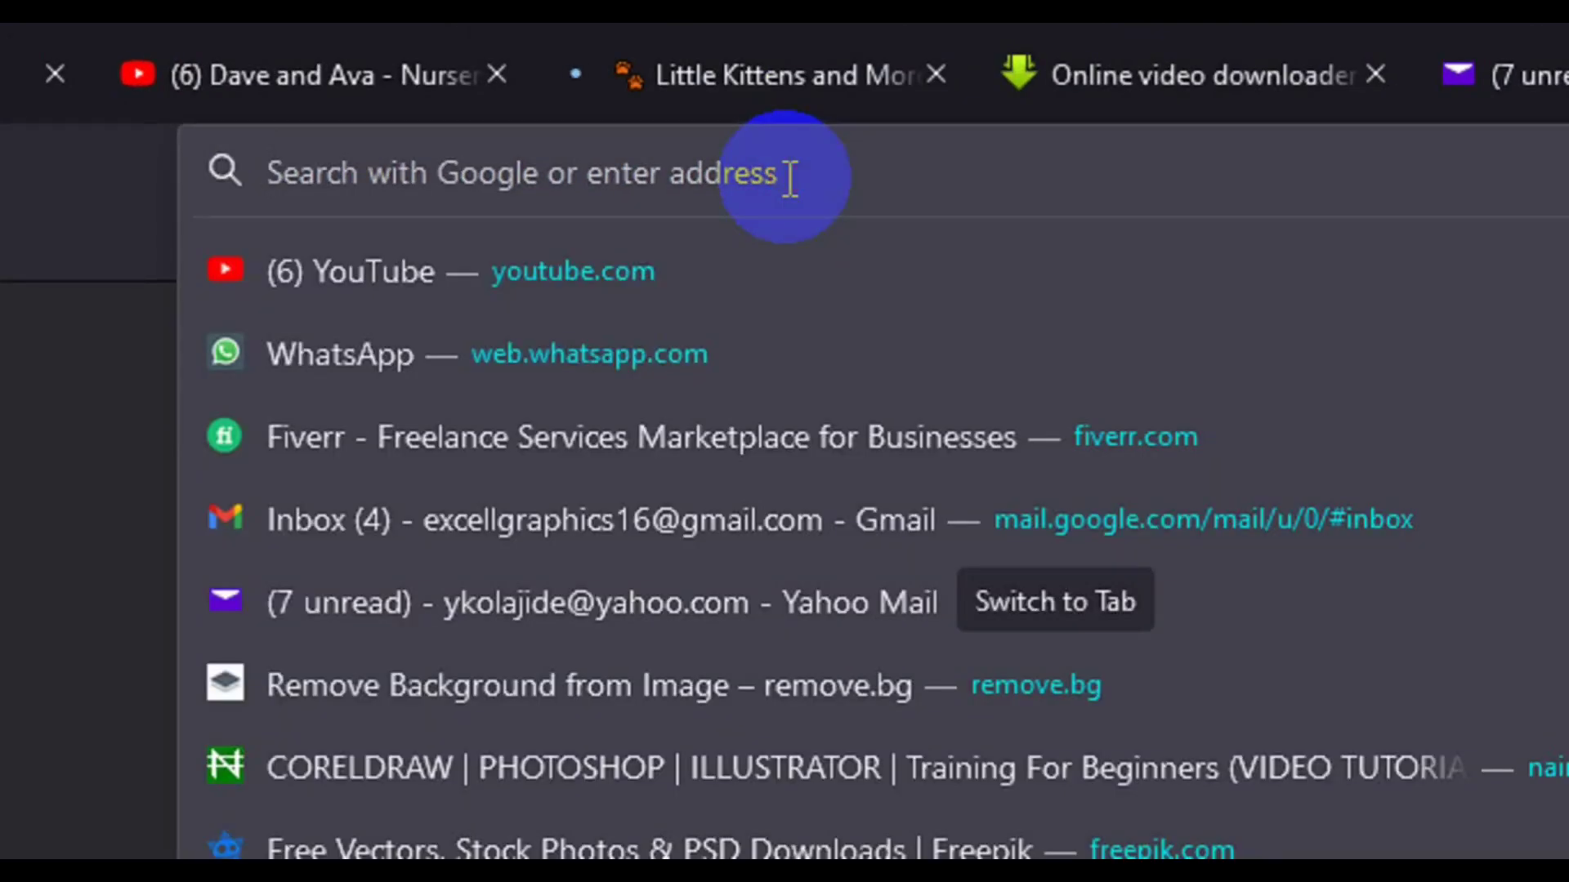
text(flu)
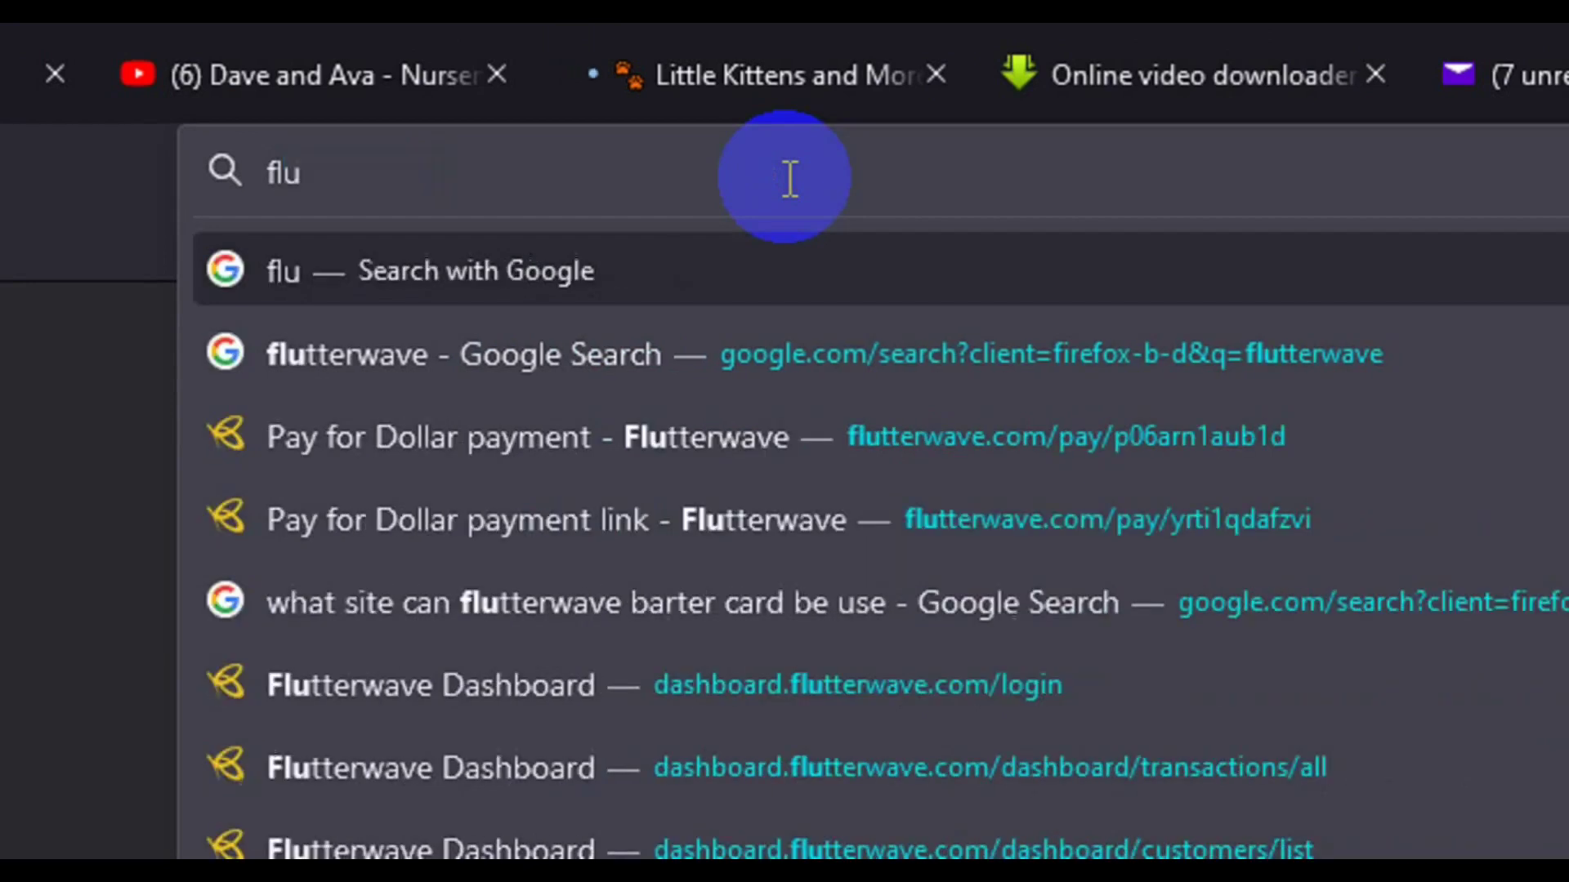
text(tterw)
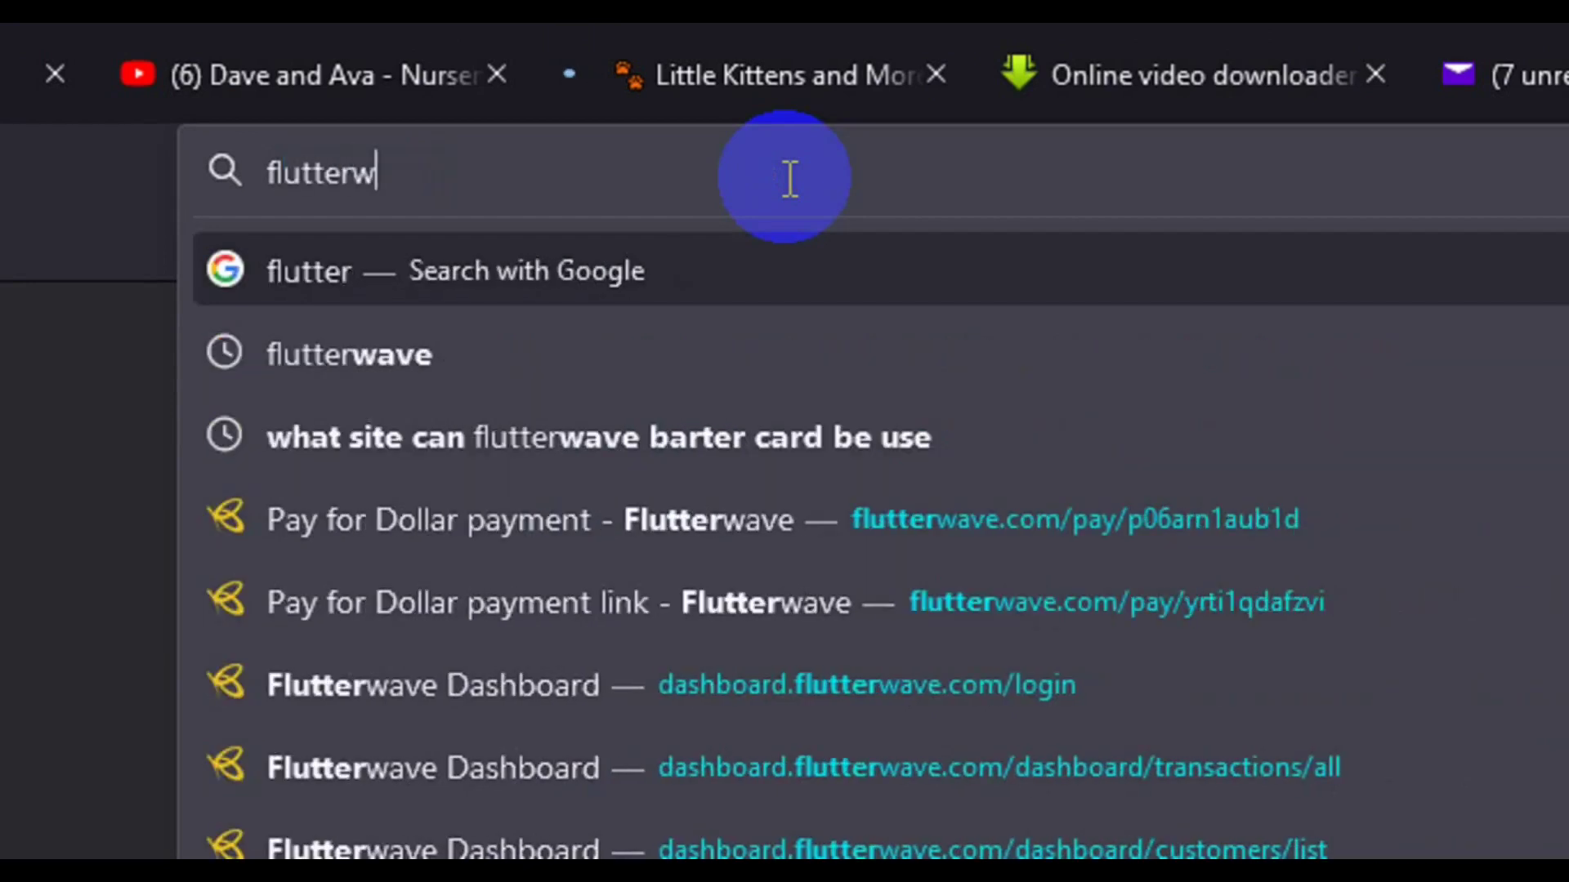
text(ave)
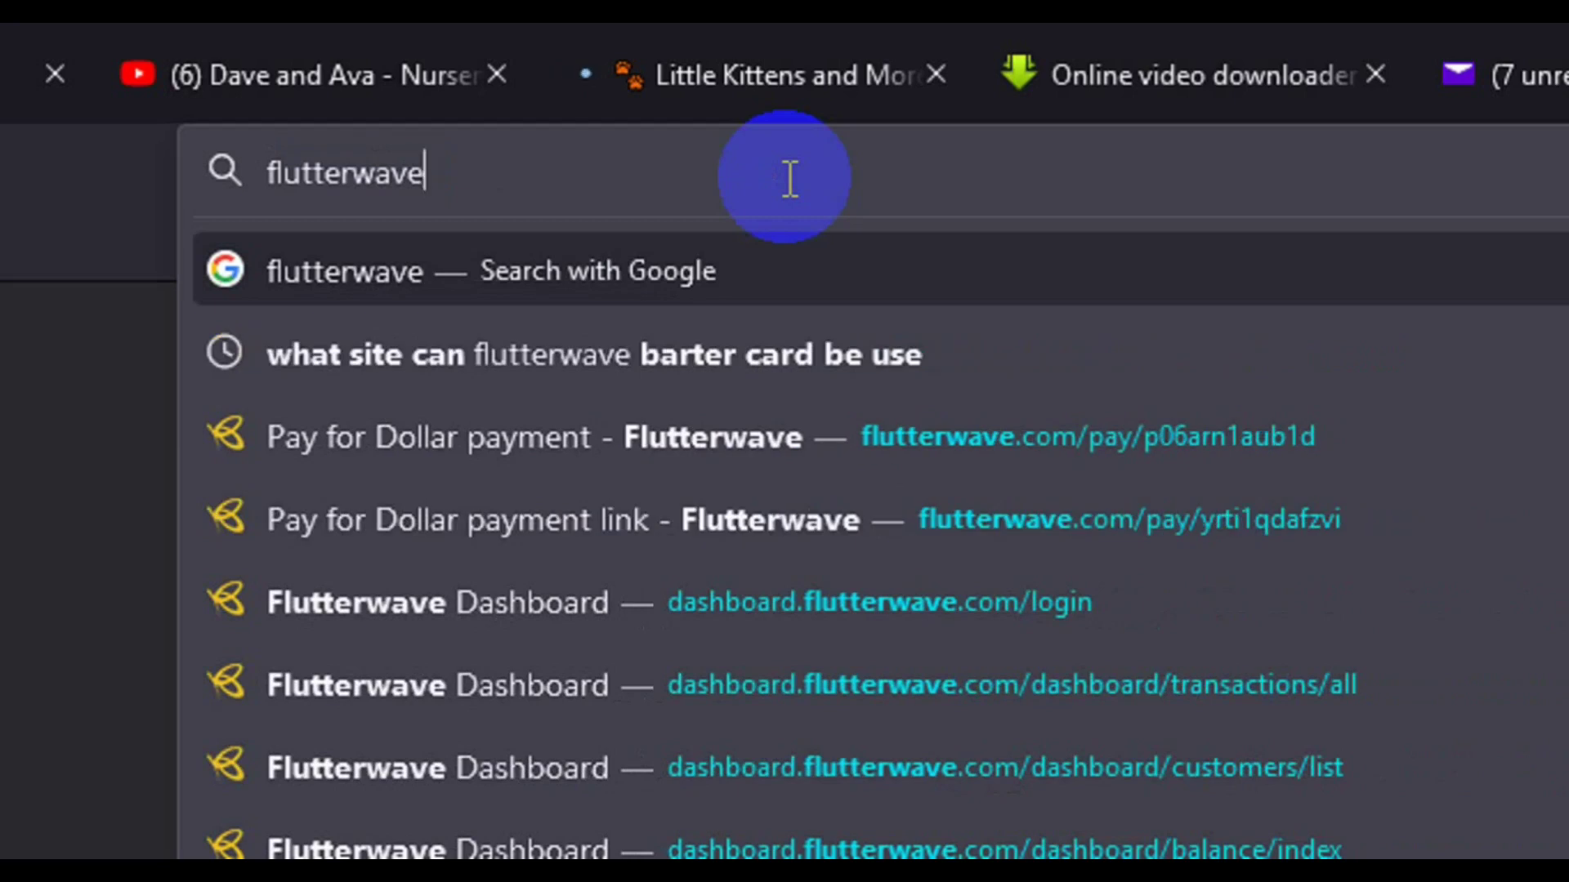
text(.com)
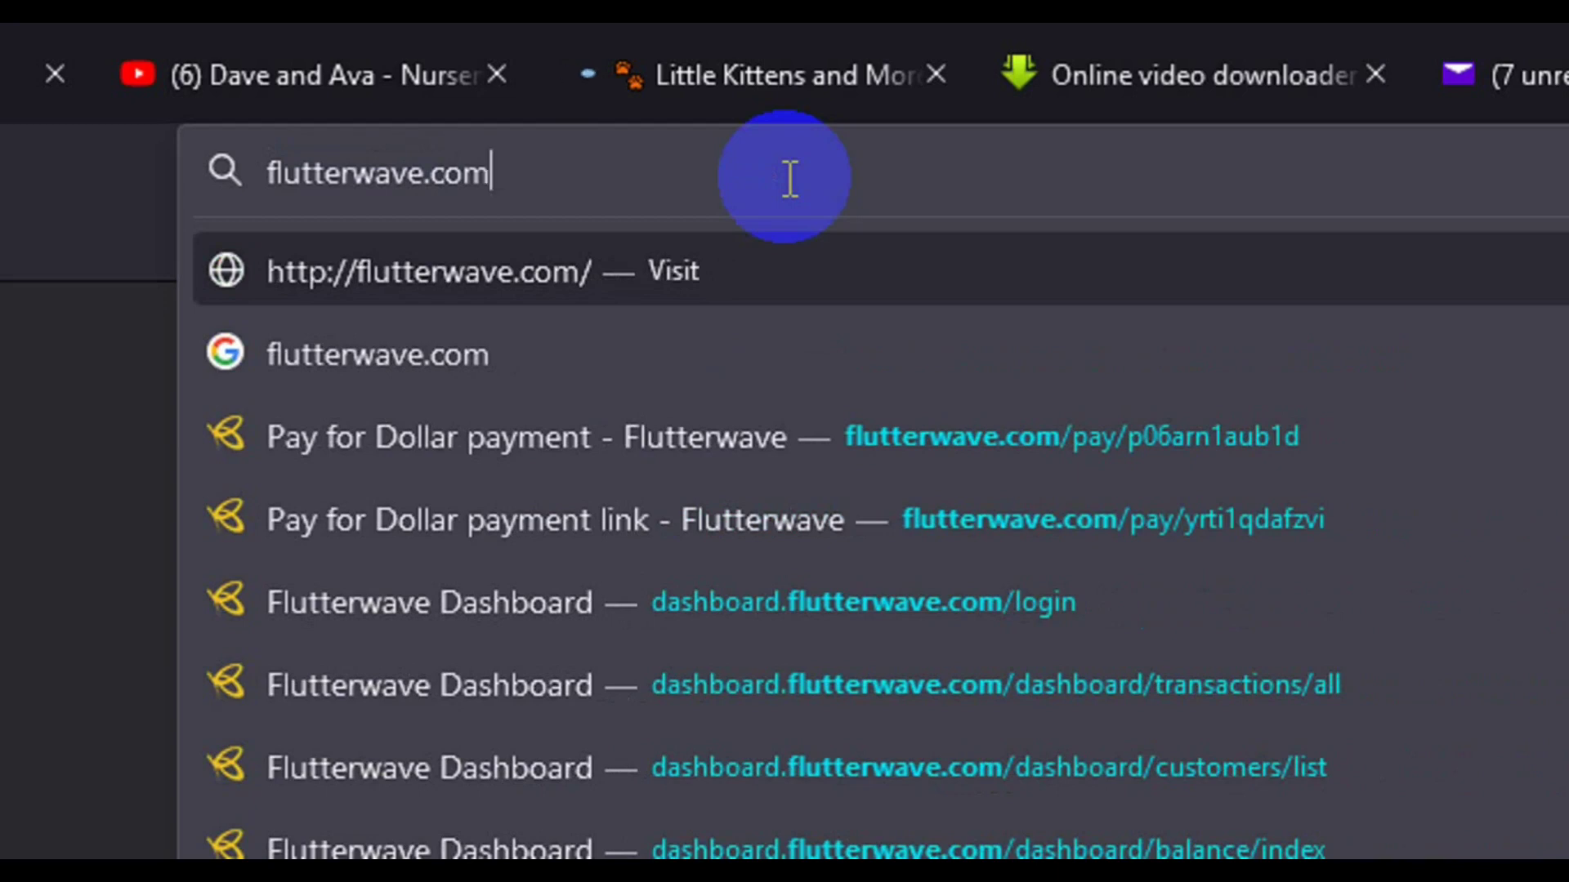
key(Return)
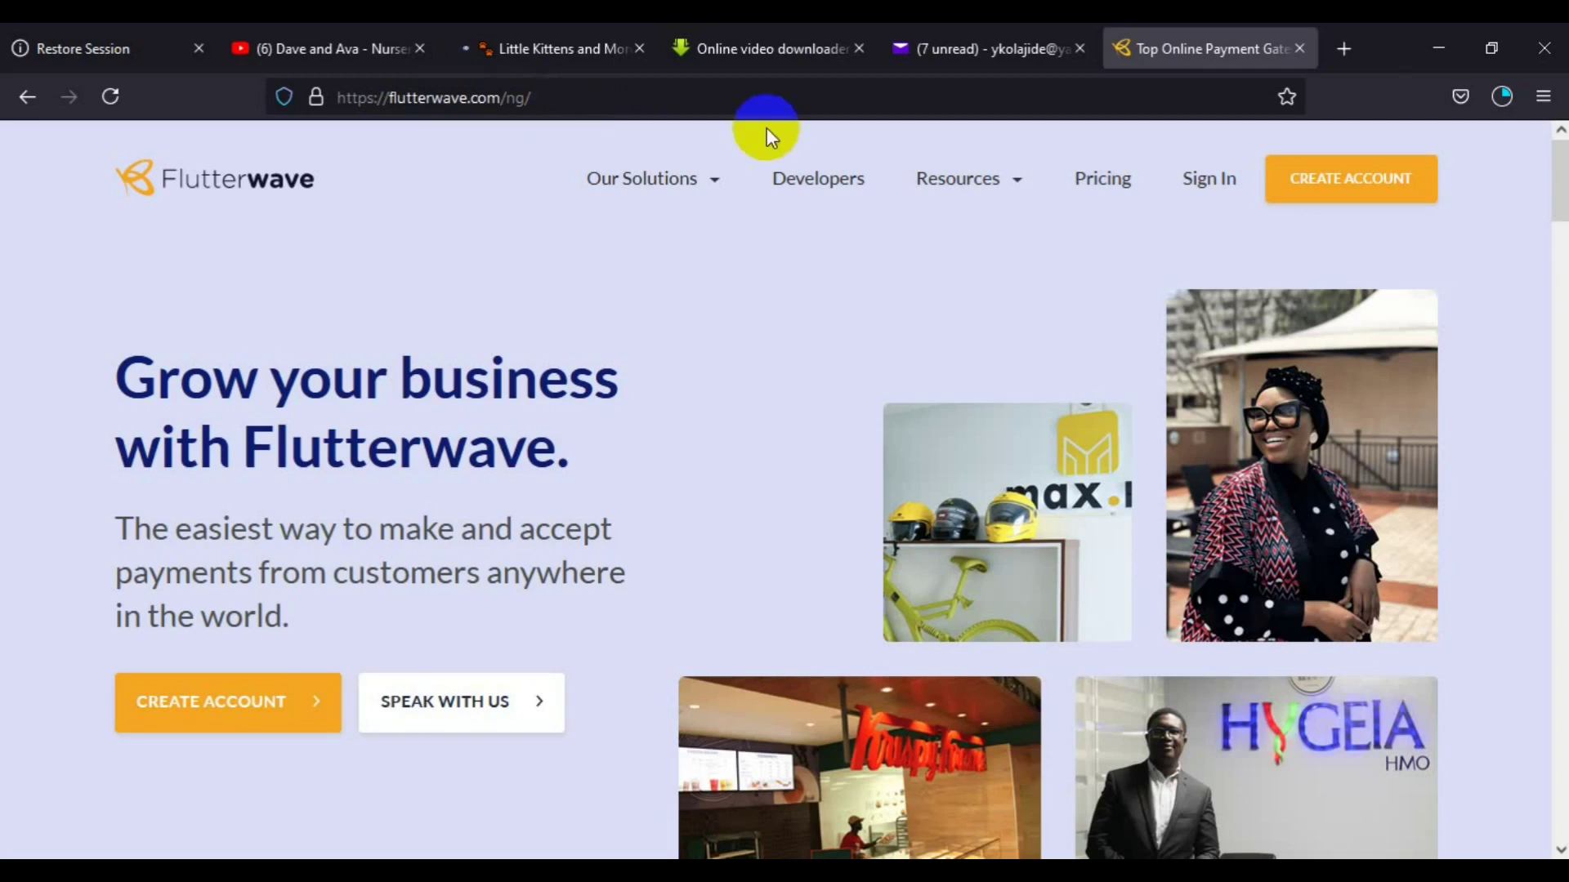
Open Flutterwave's sign-up form with the CREATE ACCOUNT button
click(1362, 188)
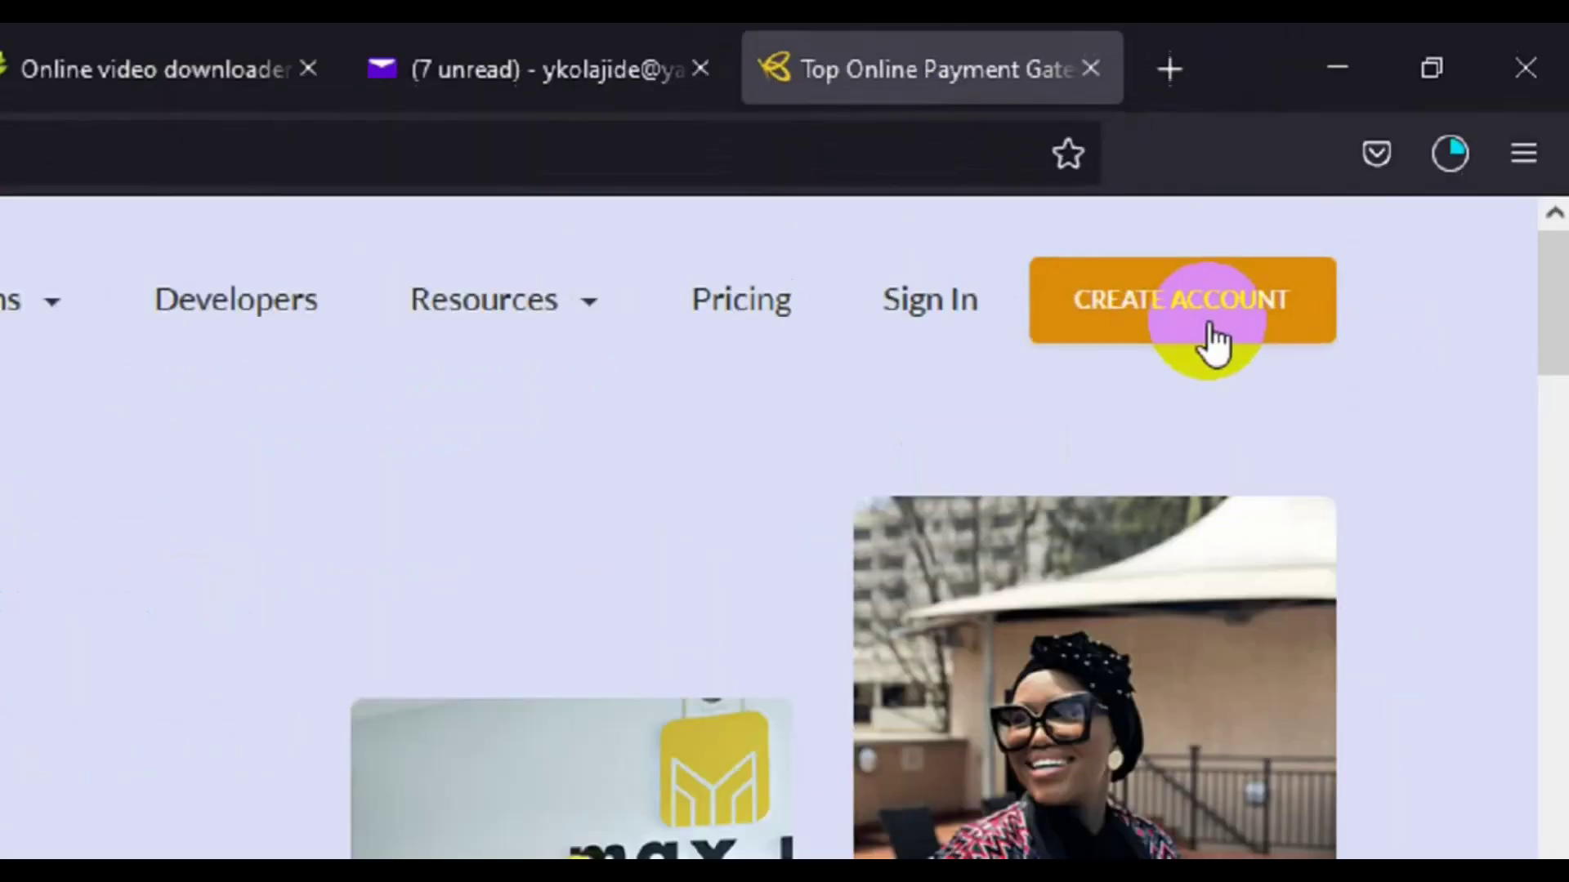
click(1211, 327)
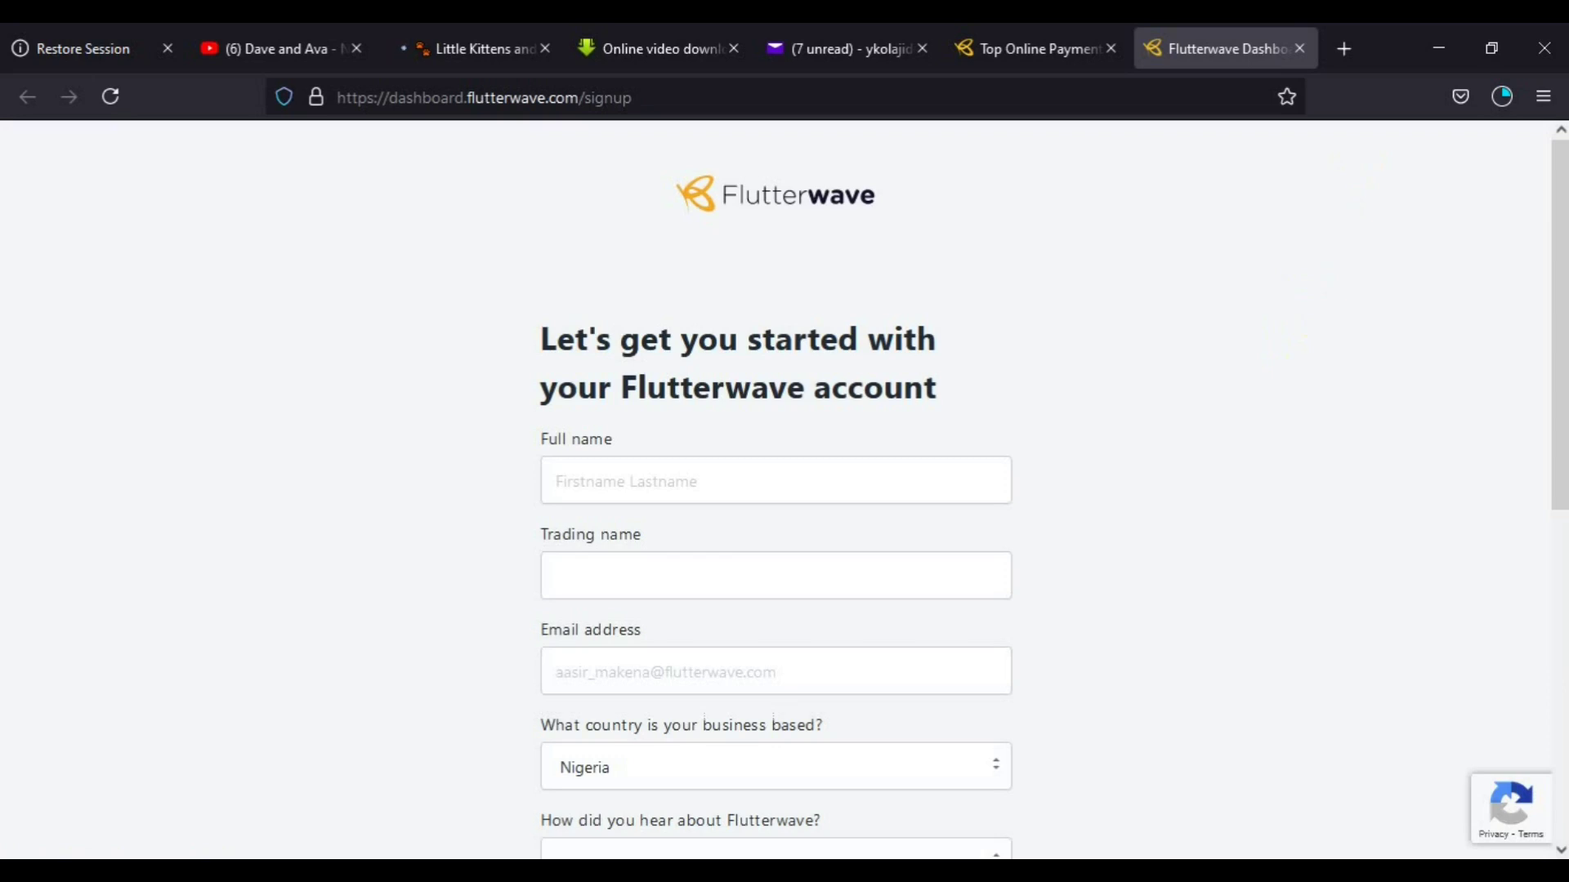
Enter the account holder's full name and the trading name EXCEL STORE
drag(1561, 260, 1561, 572)
scroll(1545, 602, up, 3)
scroll(1545, 602, up, 3)
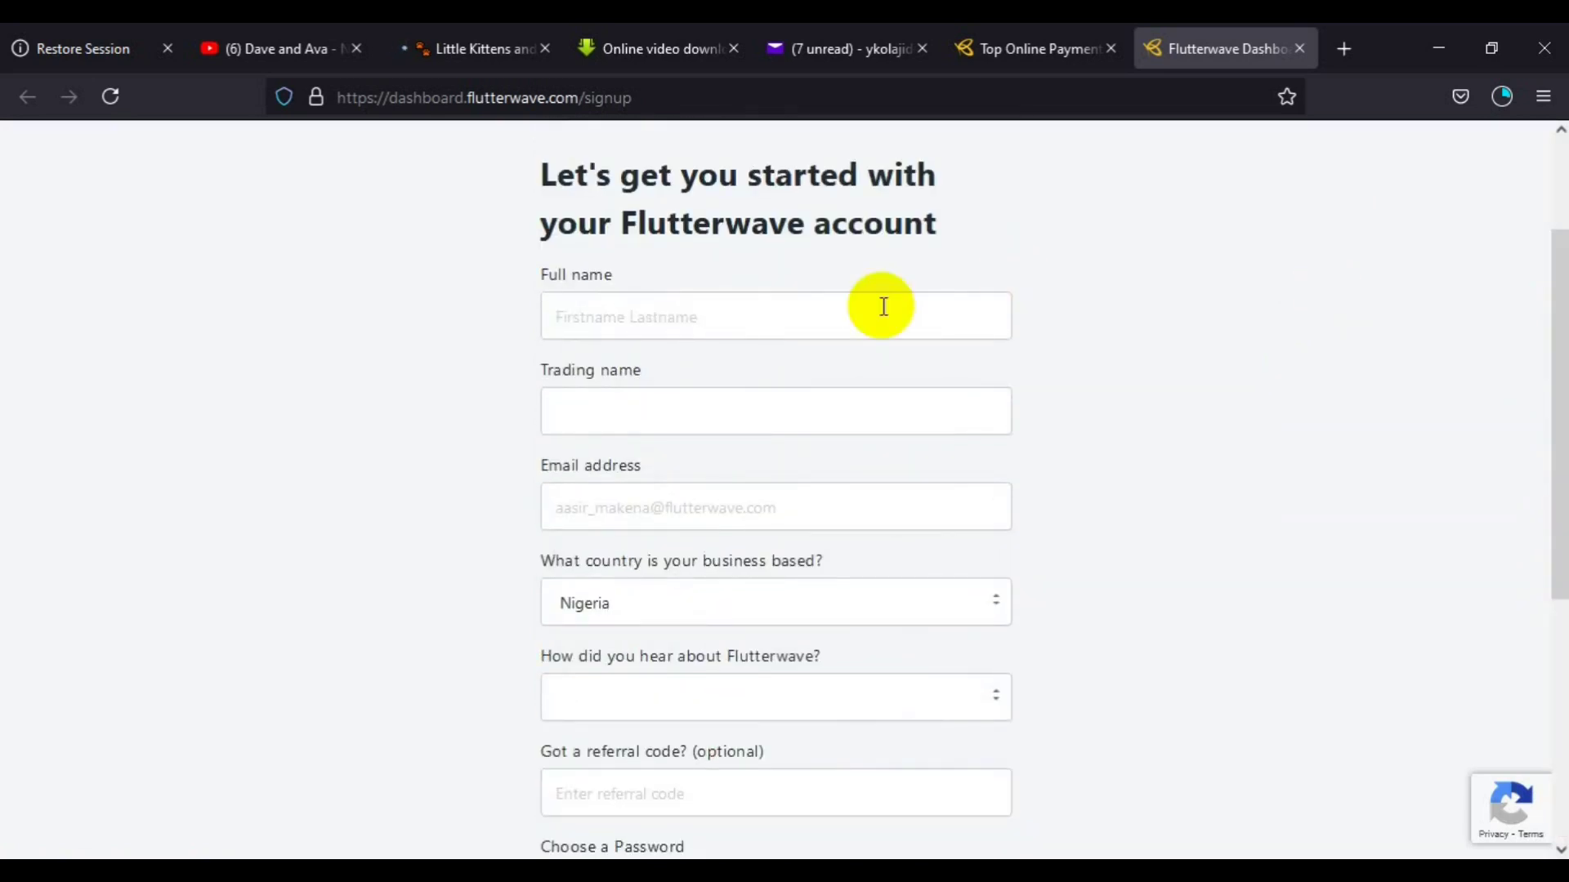
click(800, 426)
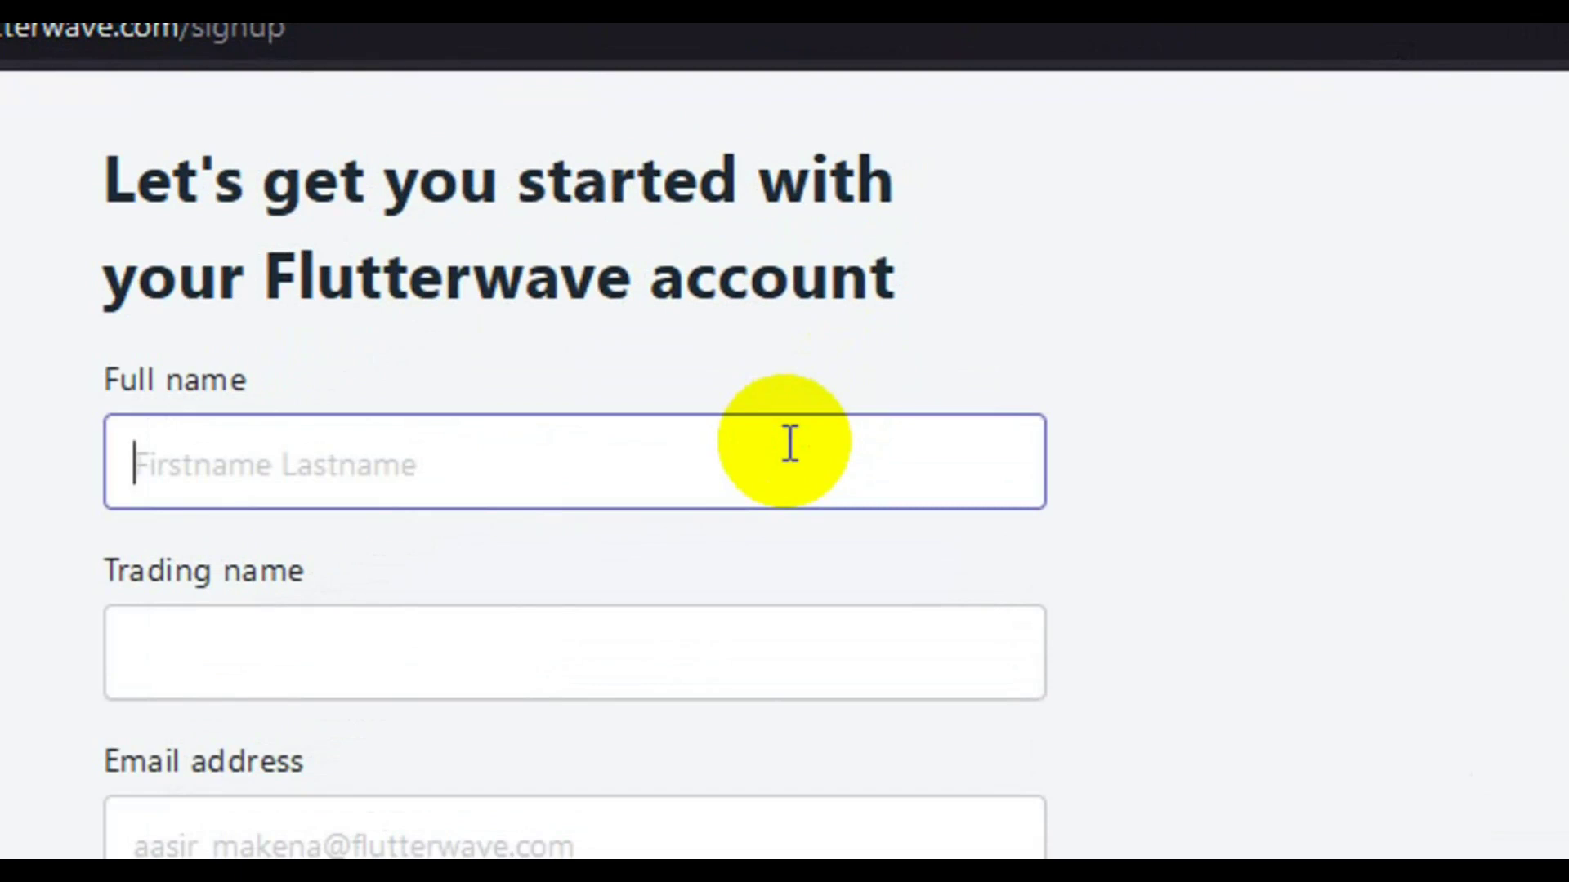
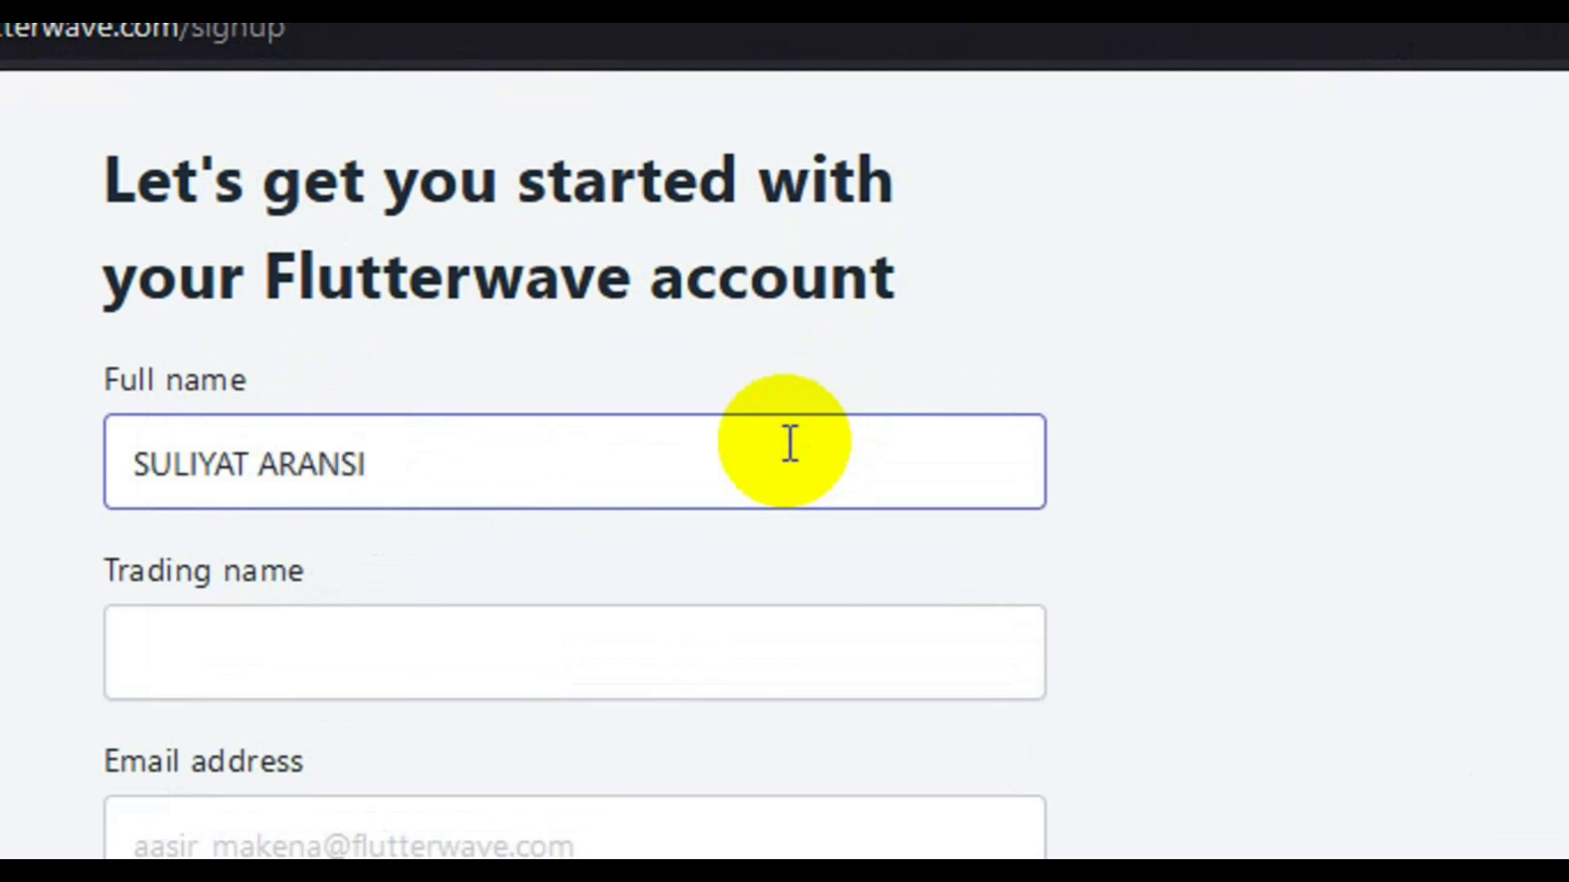
click(623, 685)
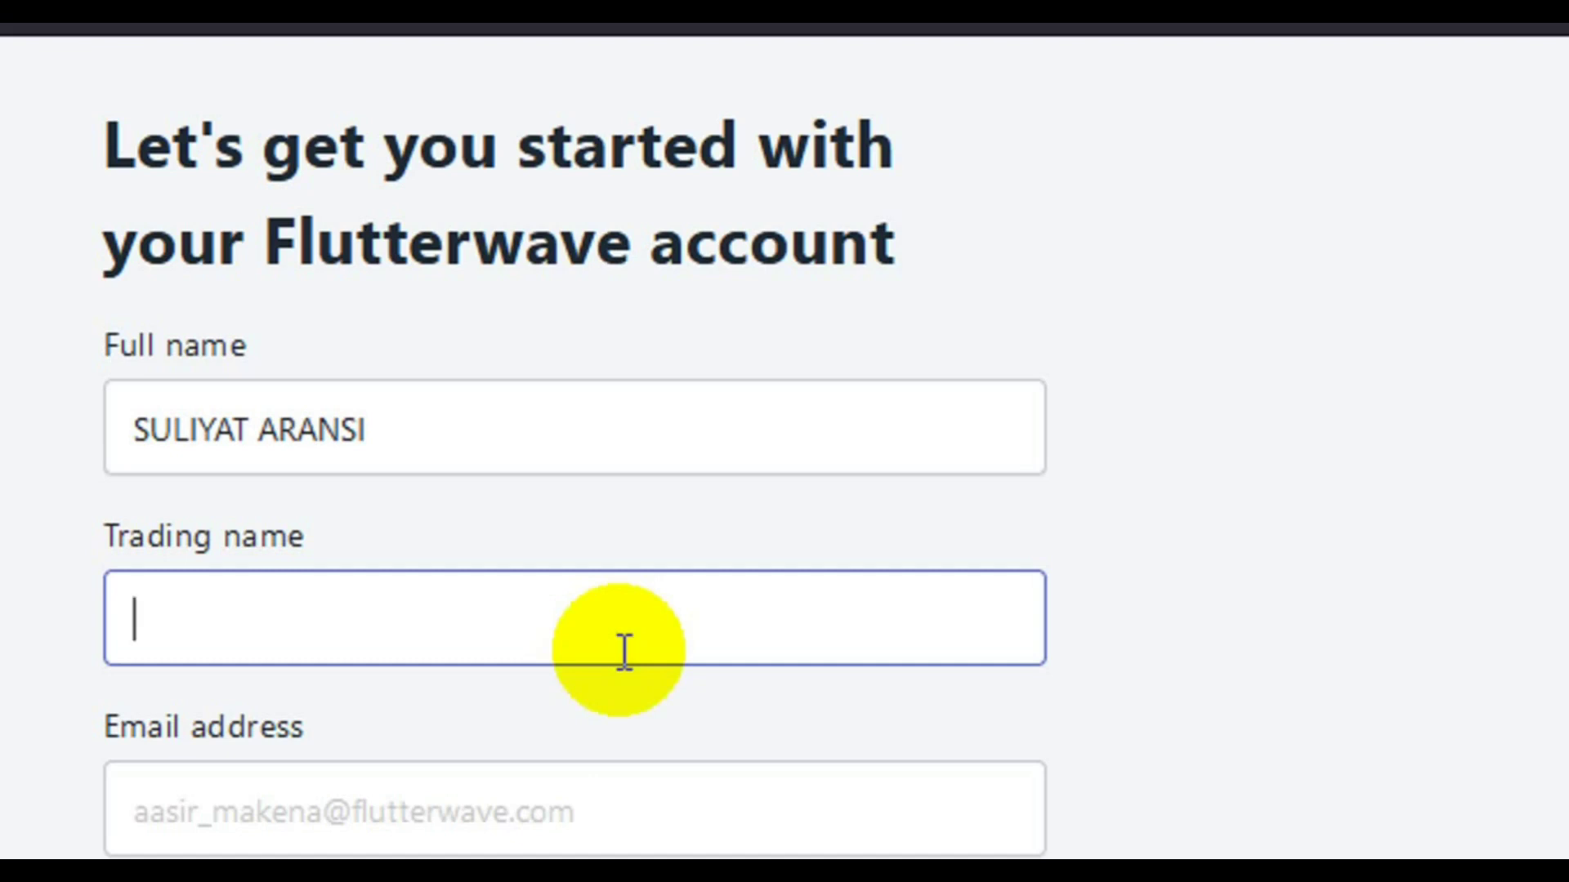
text(EXCEL)
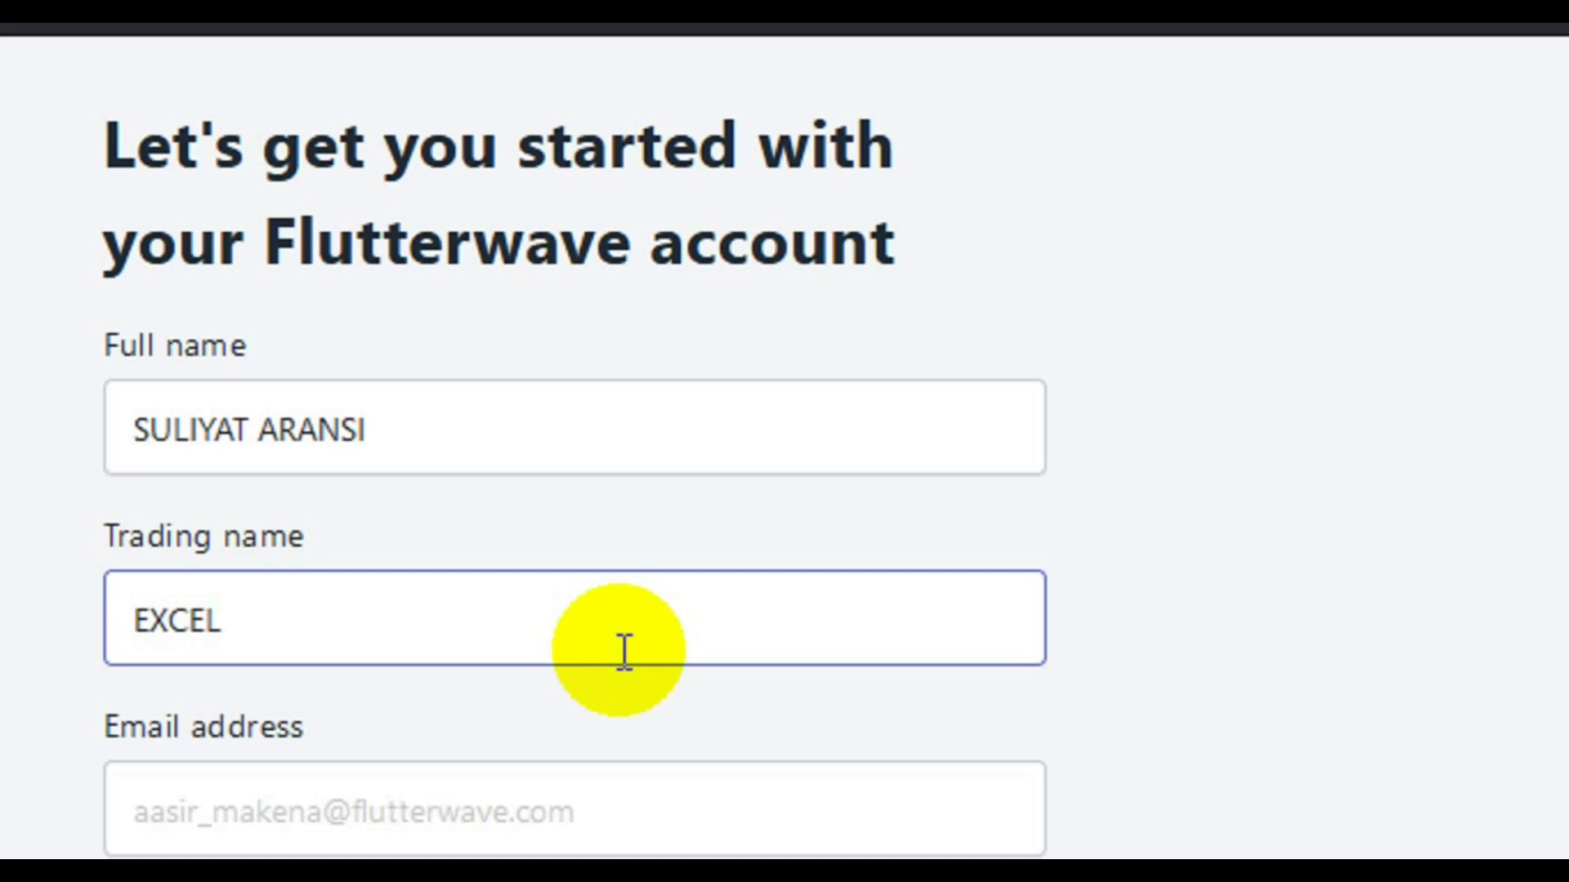
text( STORE)
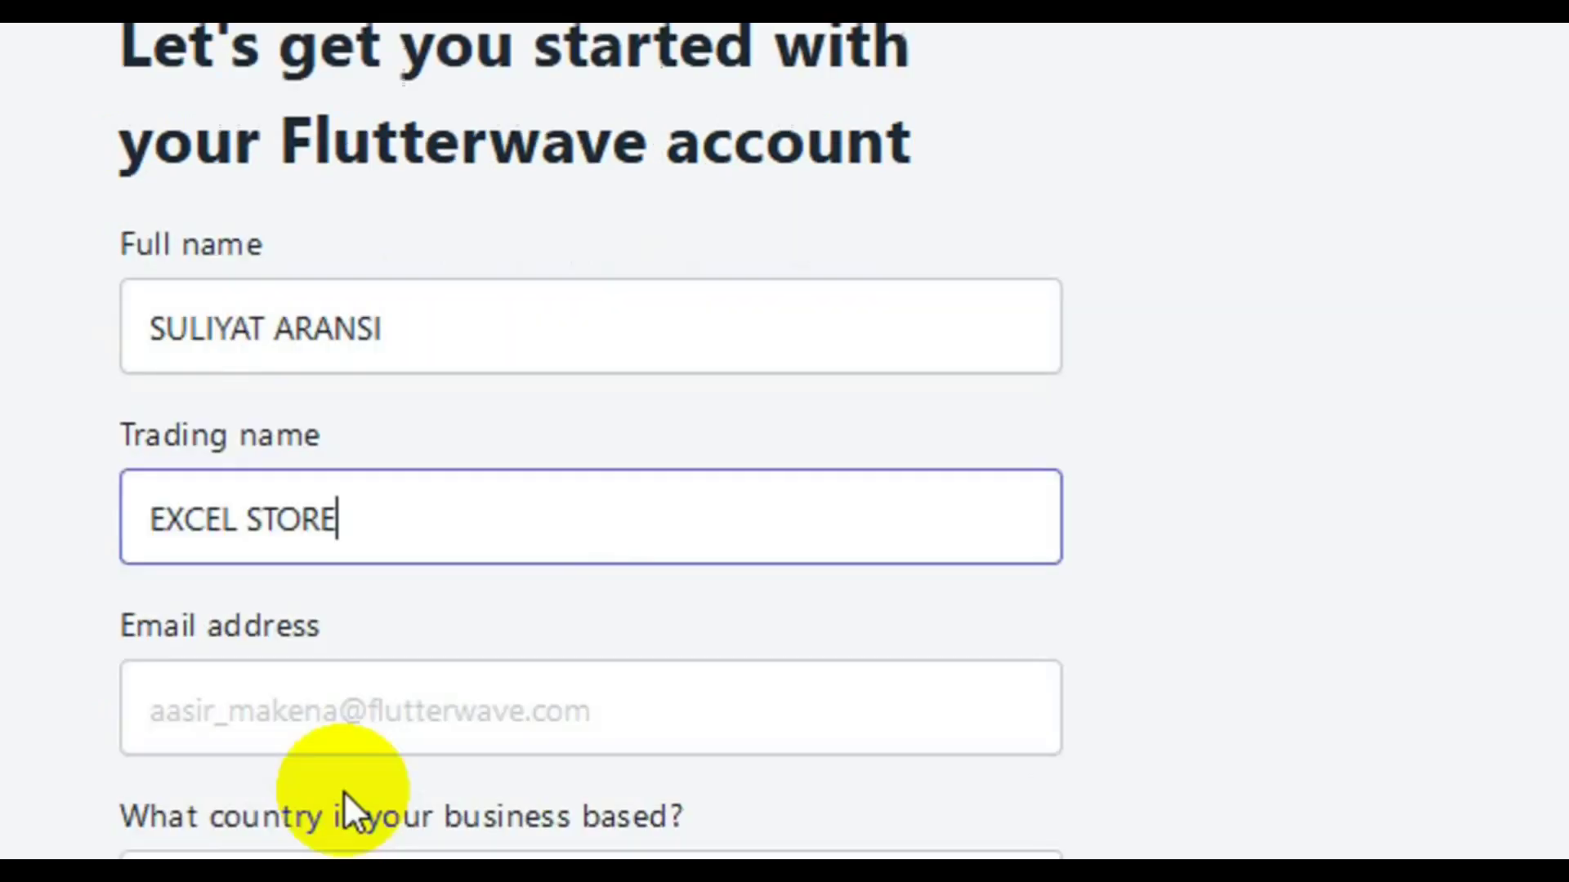
Enter the account holder's Yahoo email address
click(365, 733)
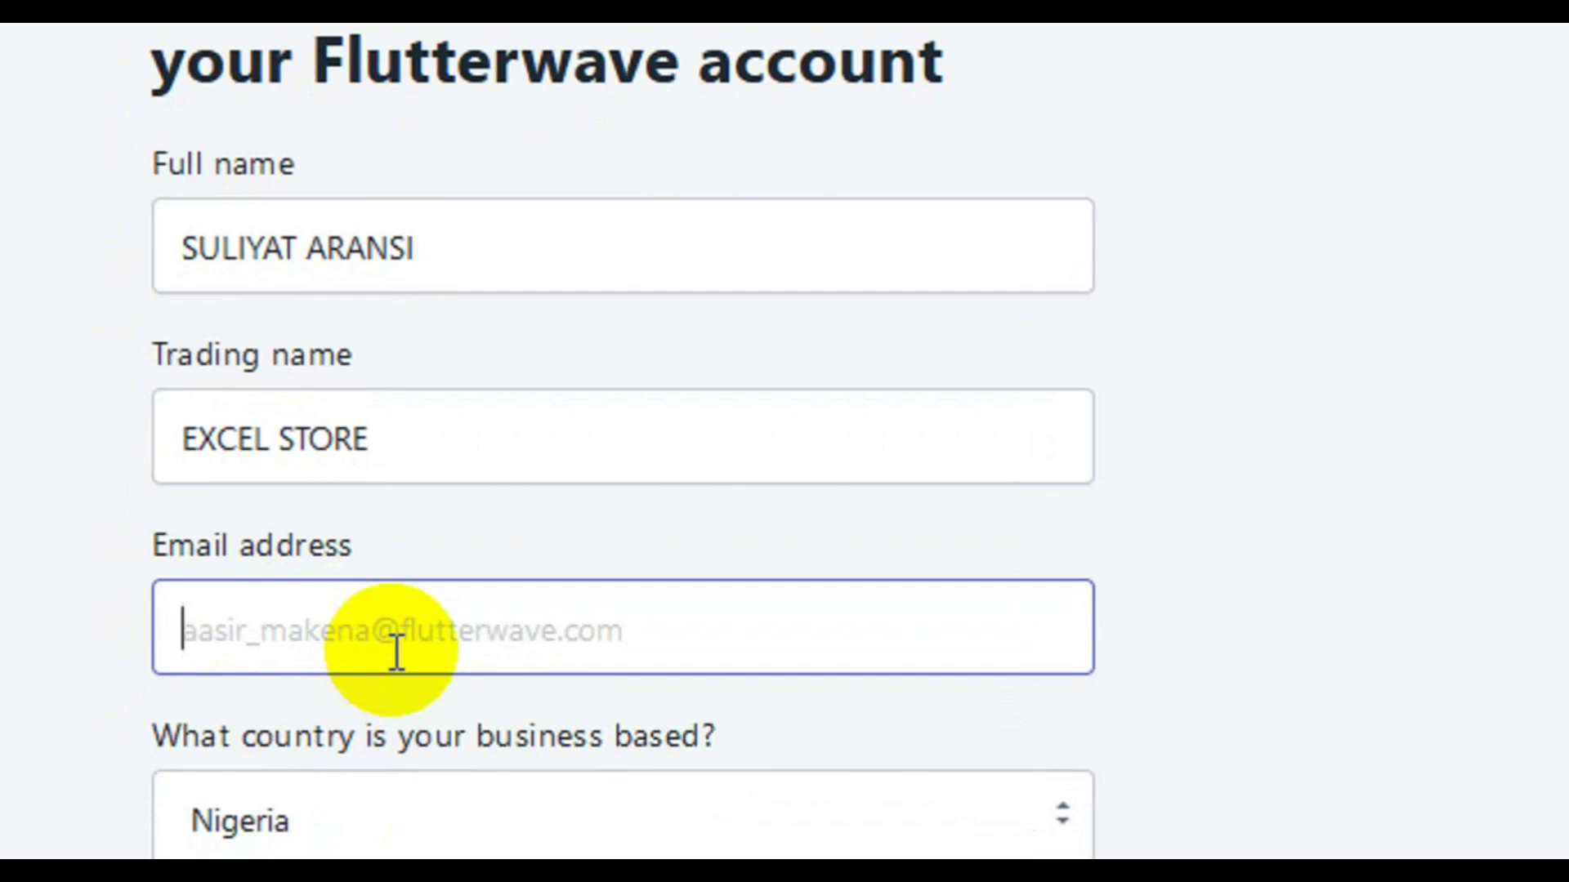
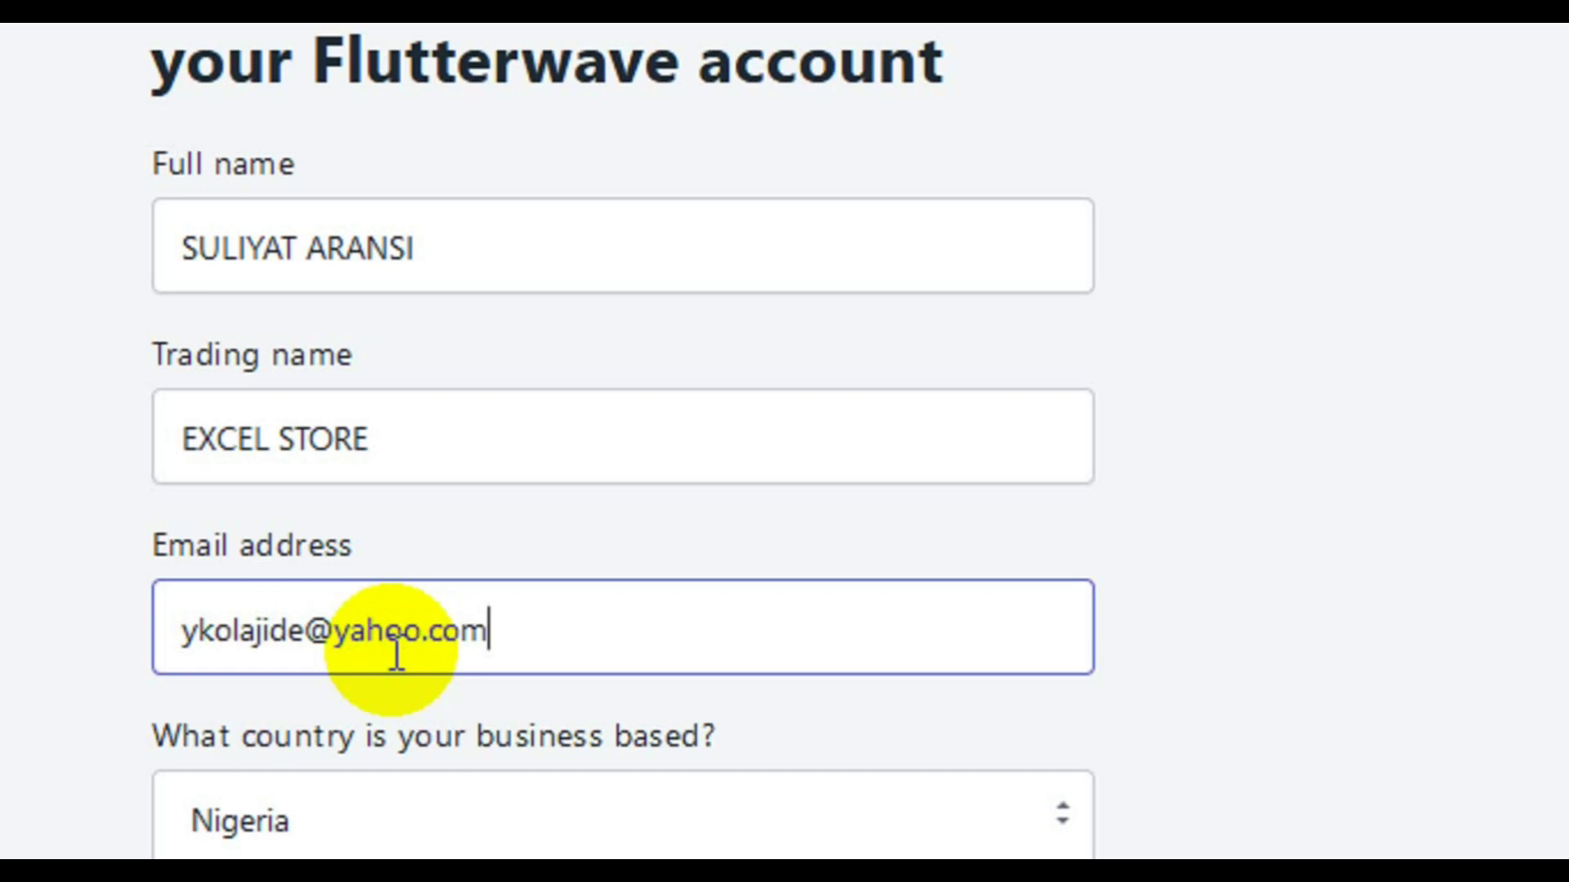
Keep Nigeria as the business country and choose 'From a friend' as the referral source
scroll(538, 791, down, 3)
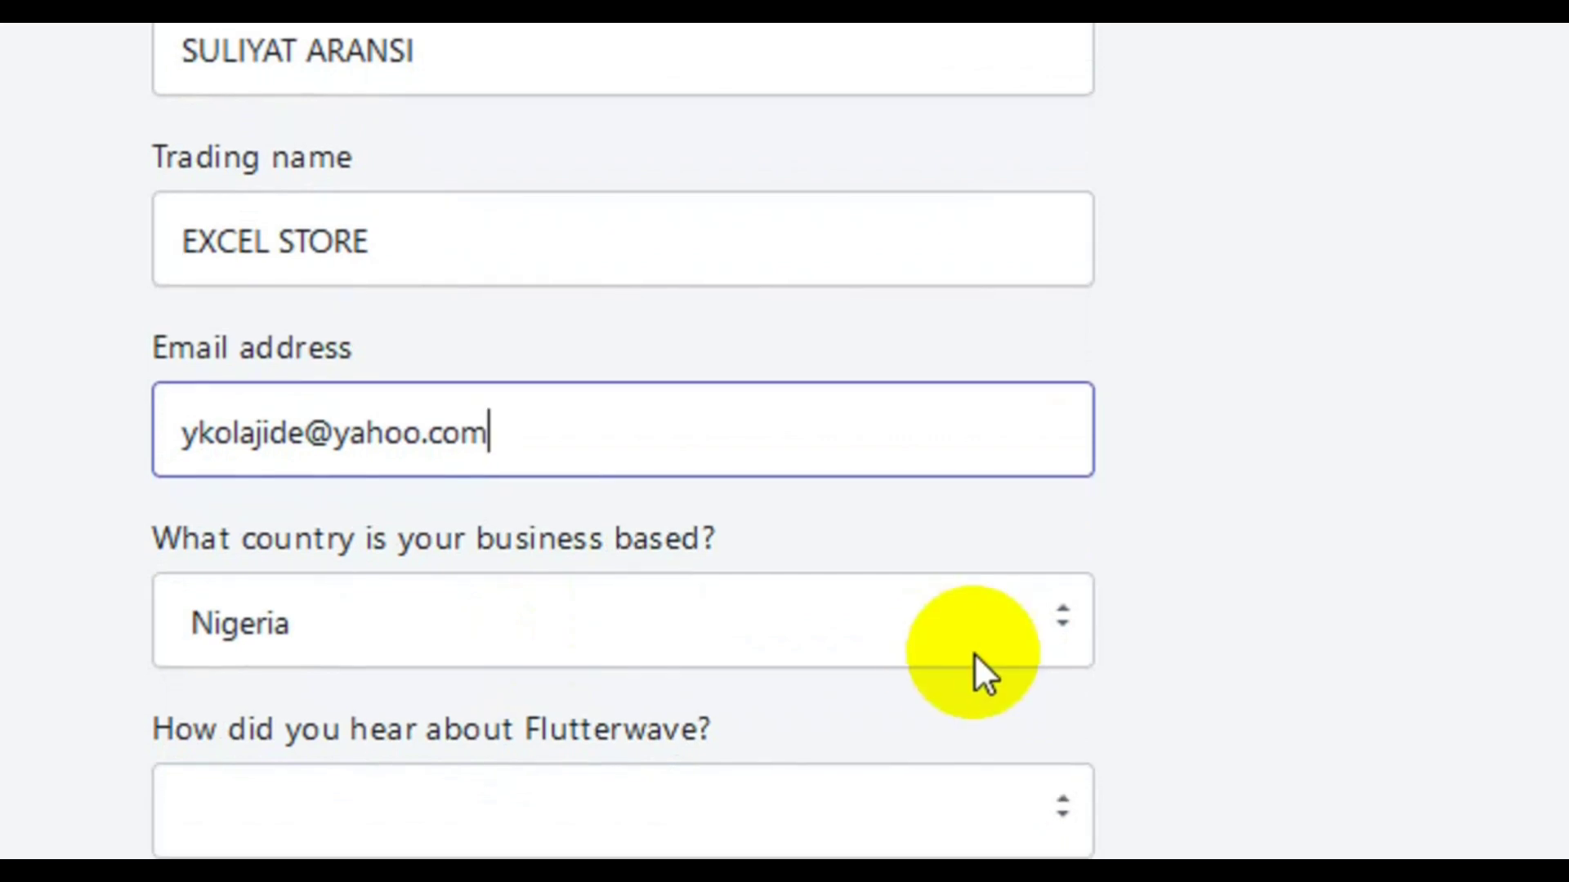
click(1067, 619)
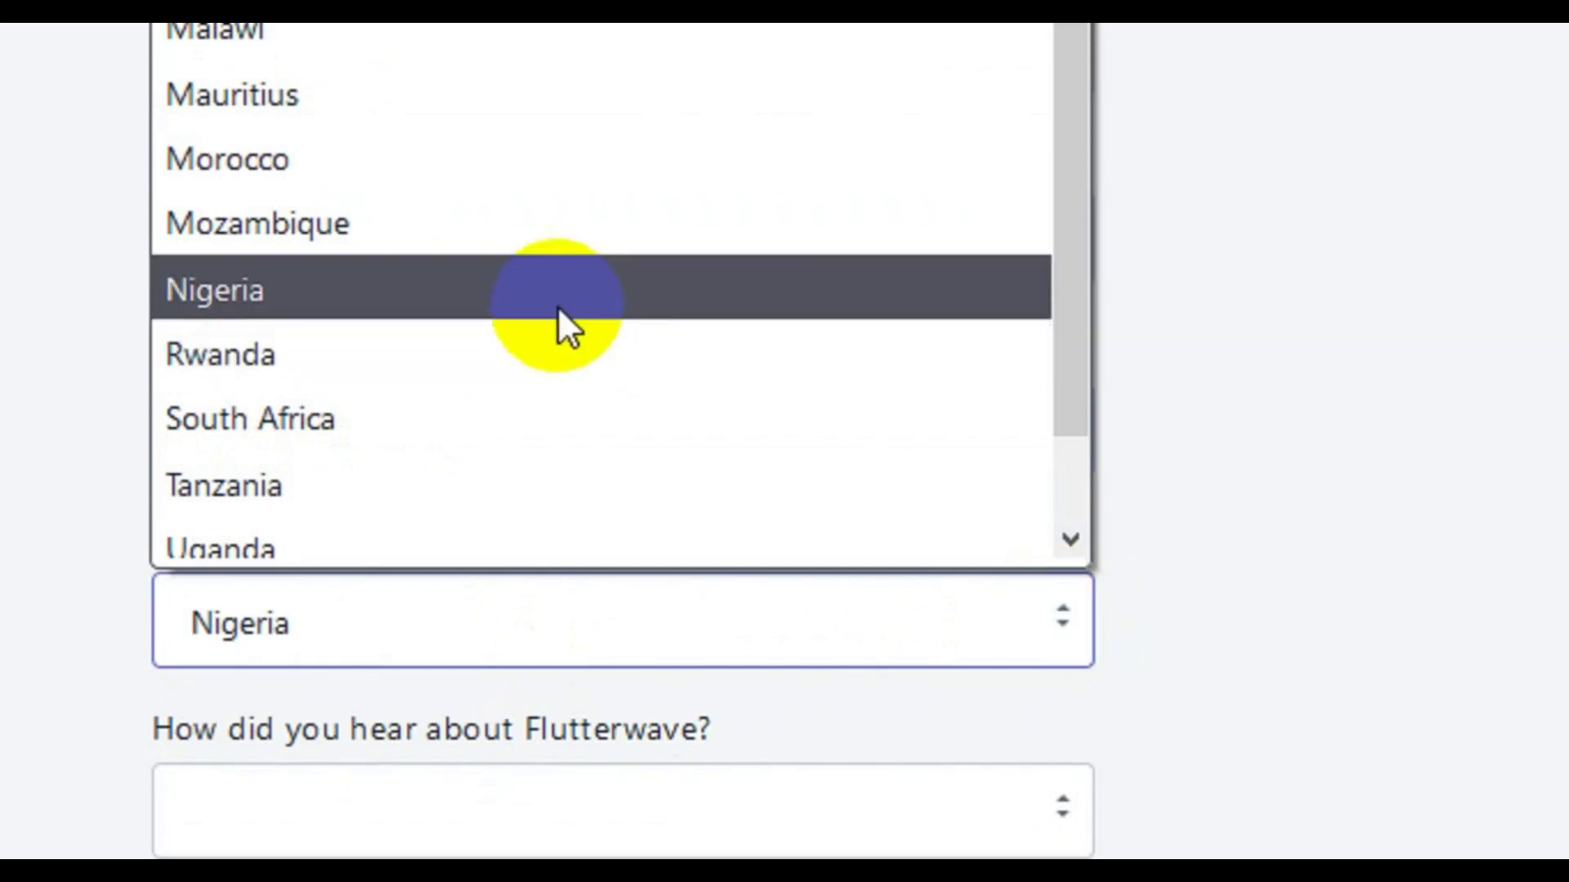
click(571, 305)
scroll(576, 740, down, 2)
click(560, 665)
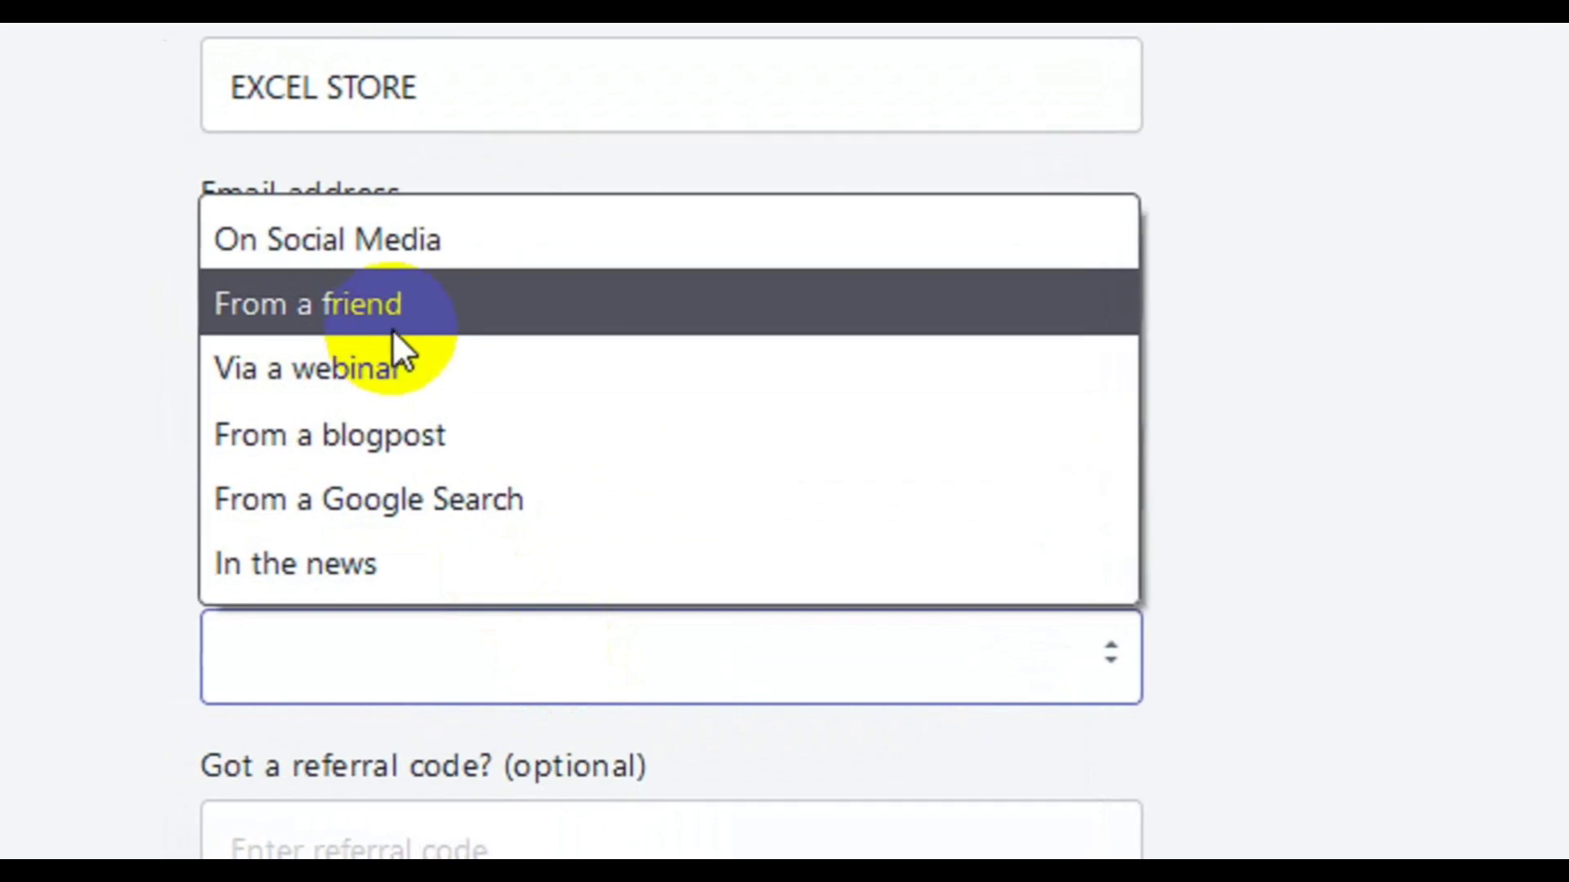
click(384, 327)
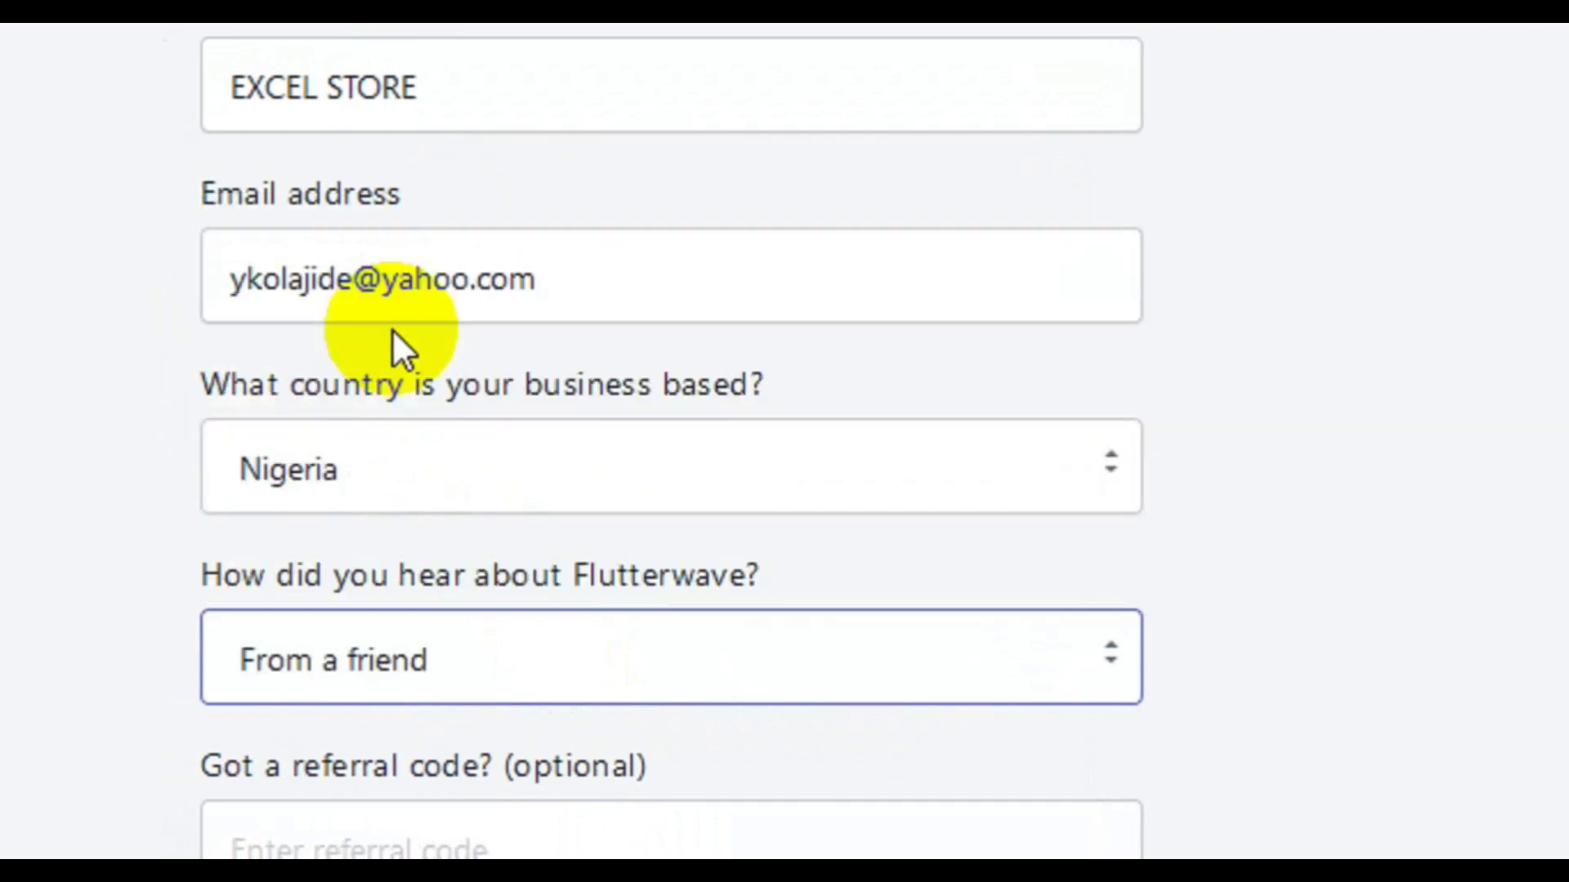
click(529, 851)
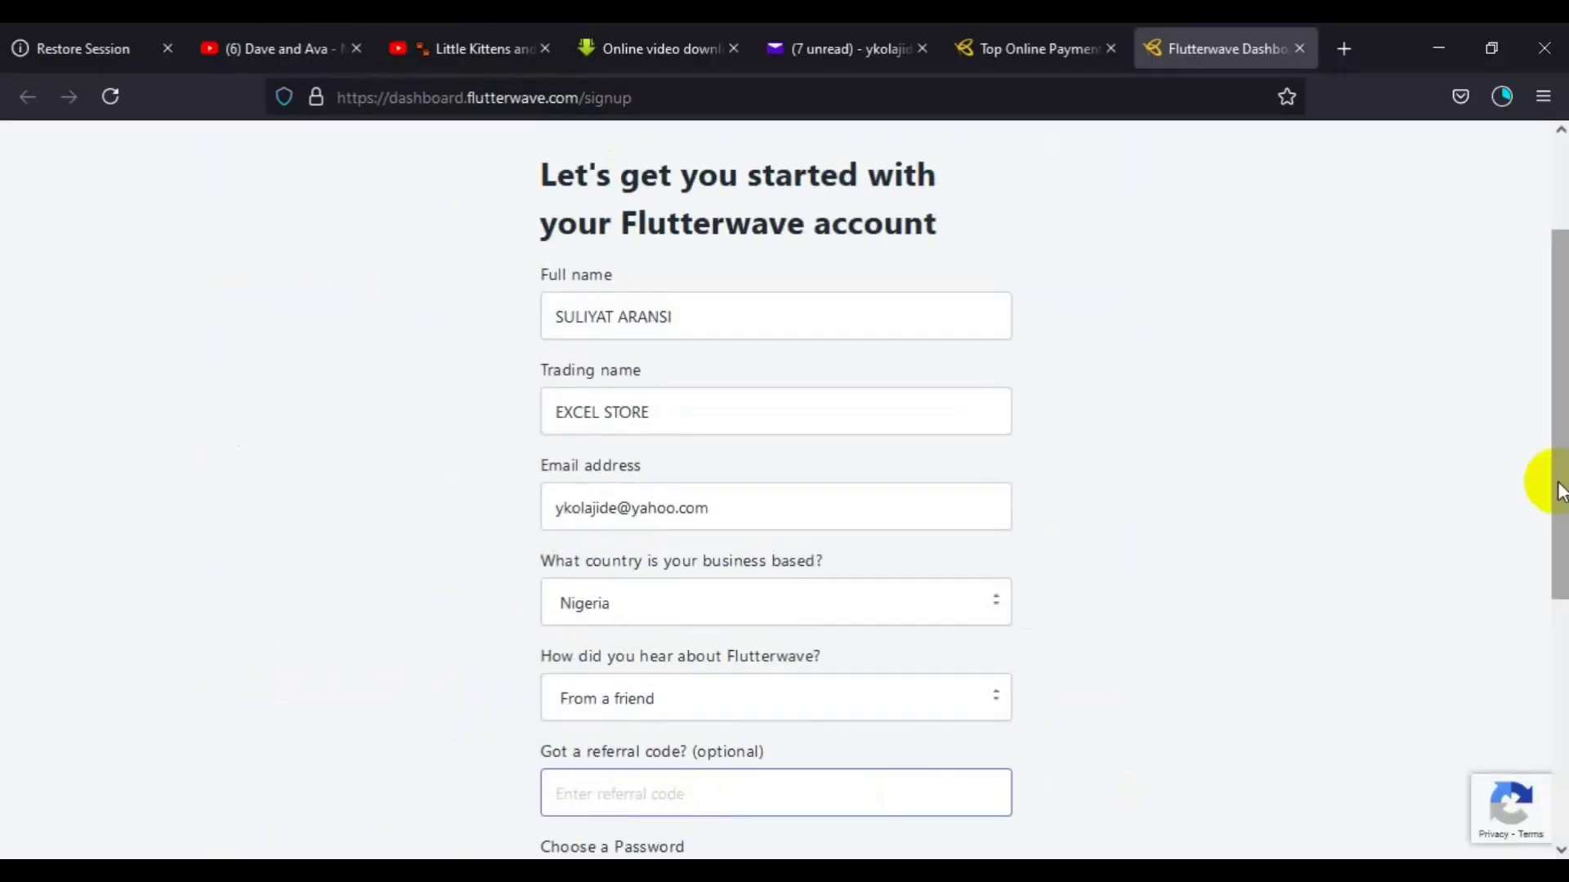
drag(1559, 490, 1544, 640)
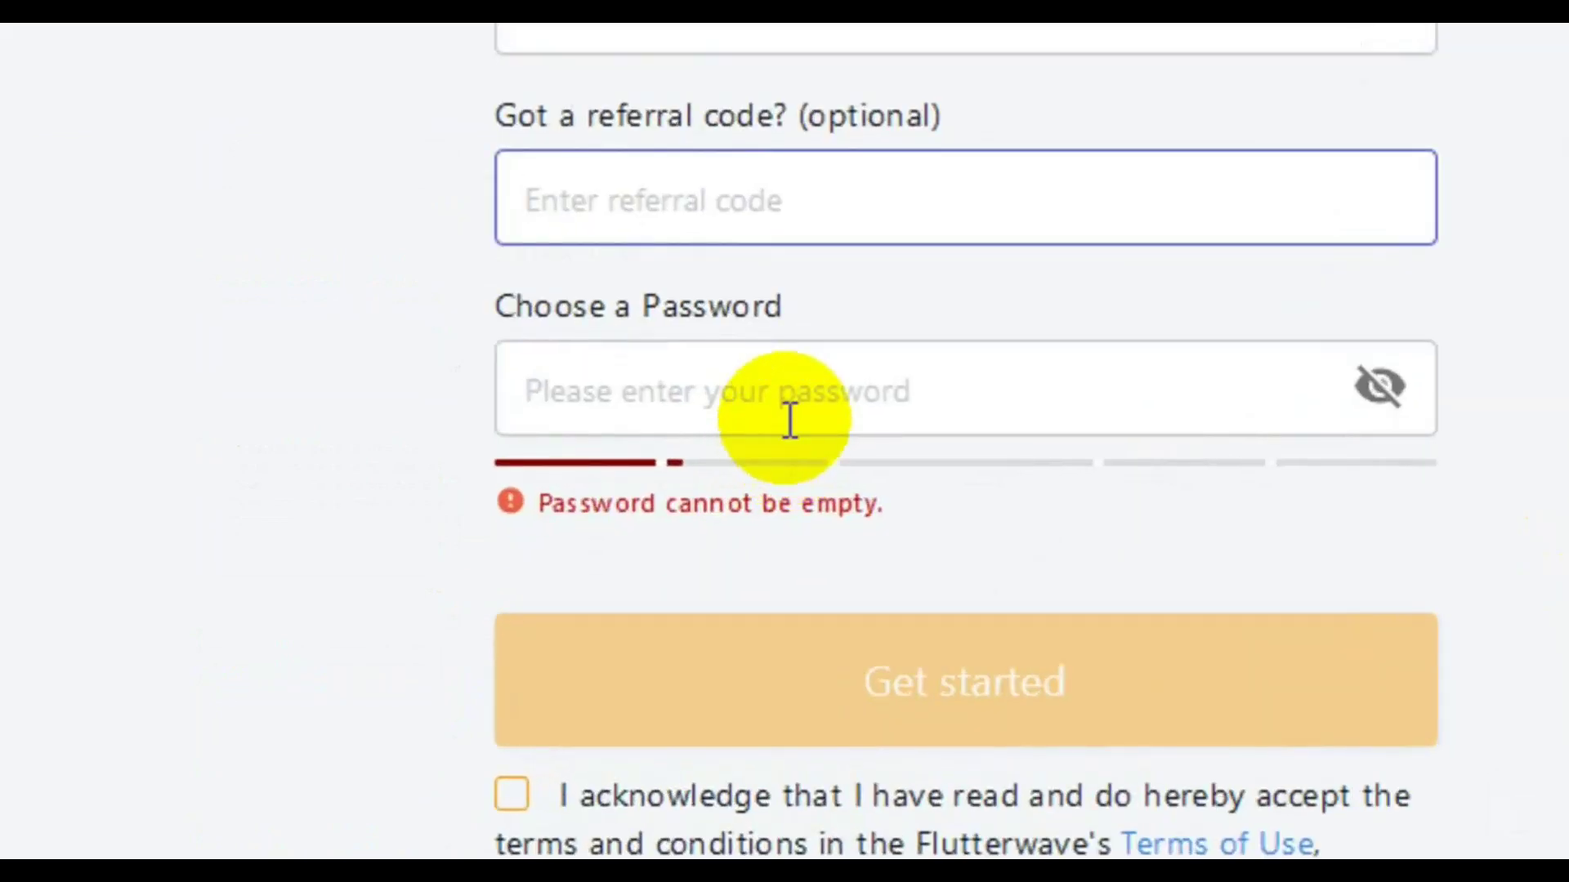
Type the account password into the Choose a Password field
click(789, 420)
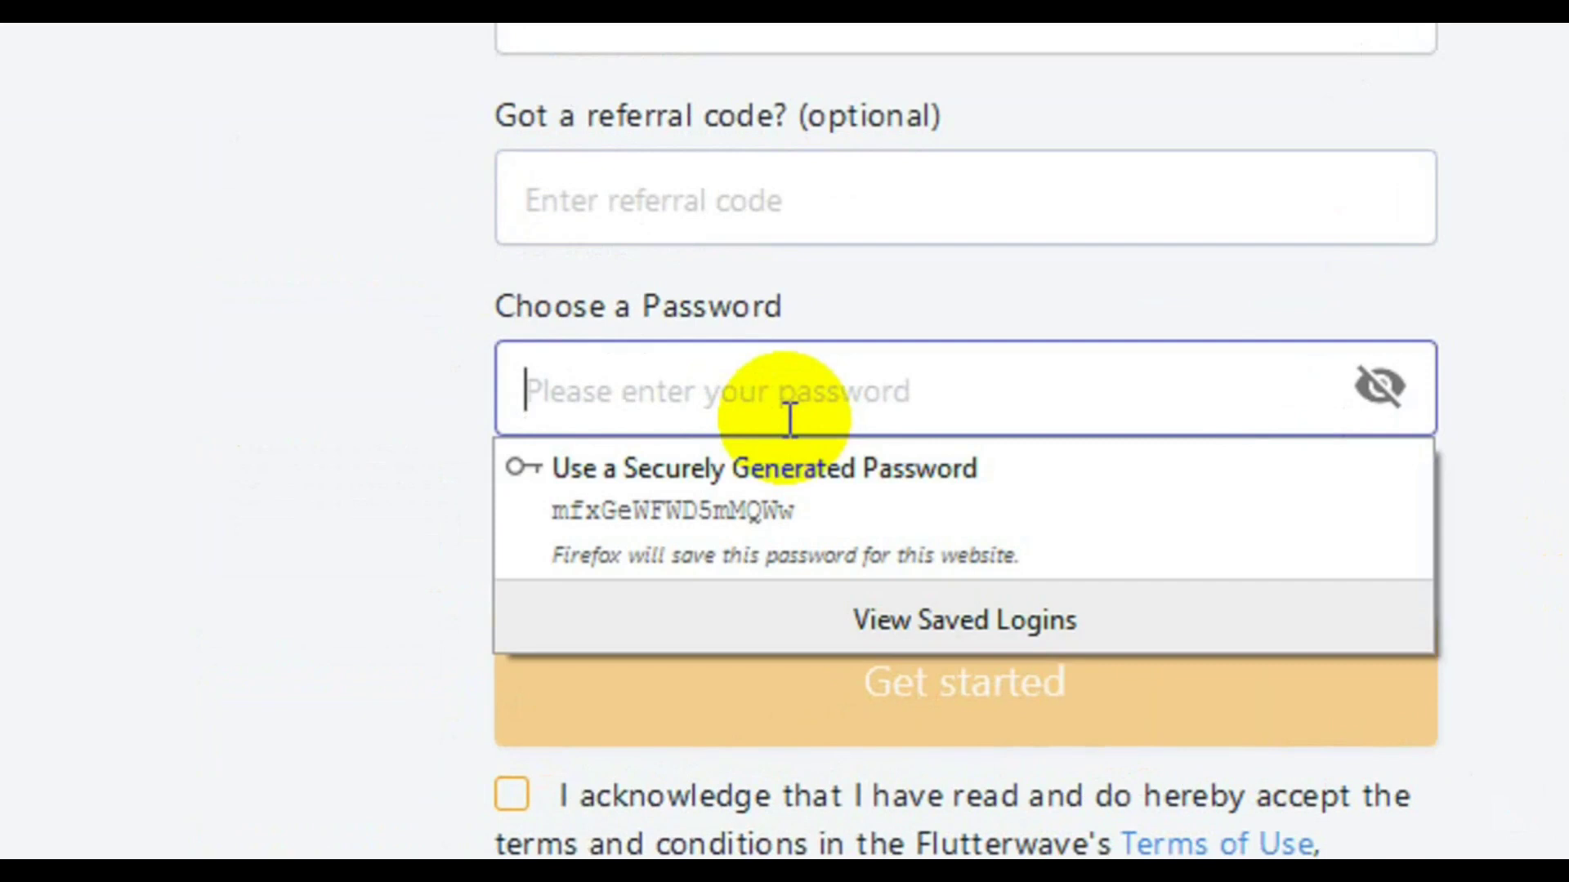
text(a)
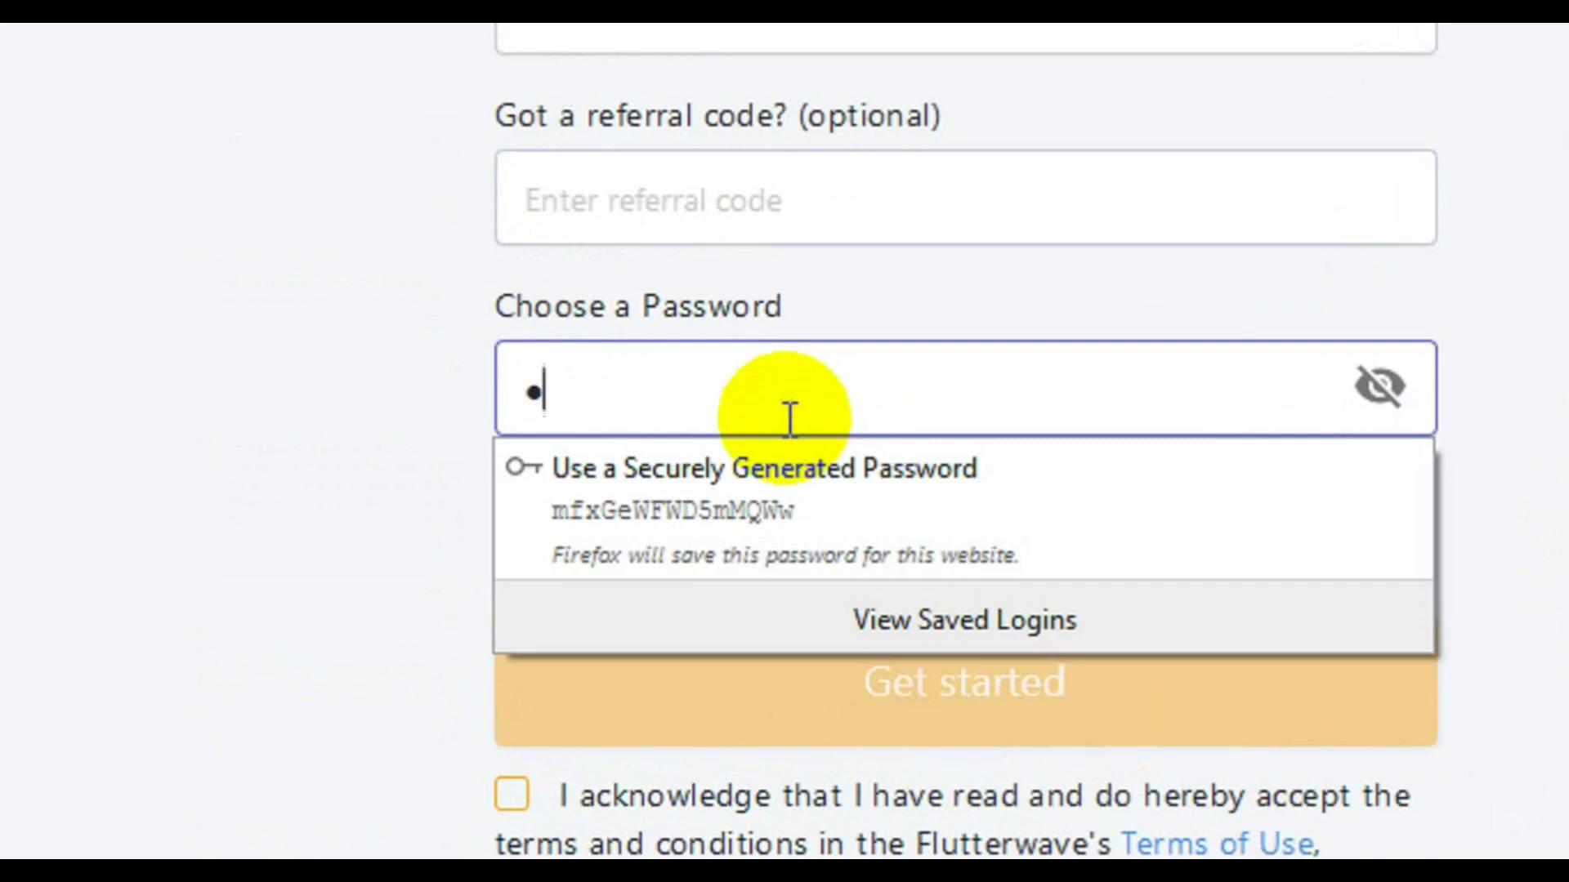
text(bcde)
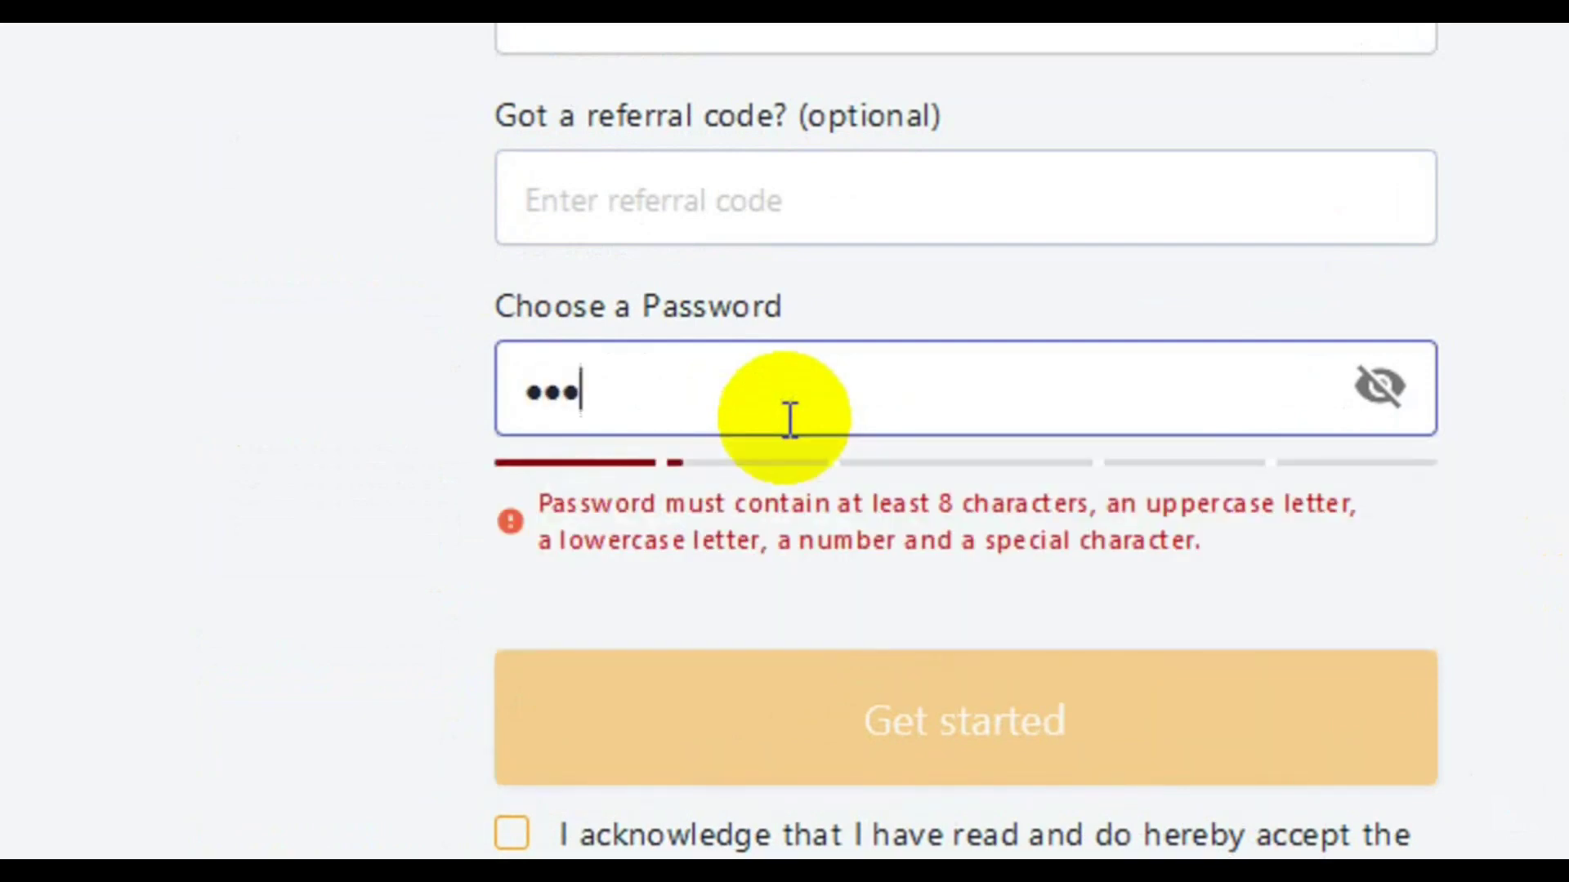
text(fghij)
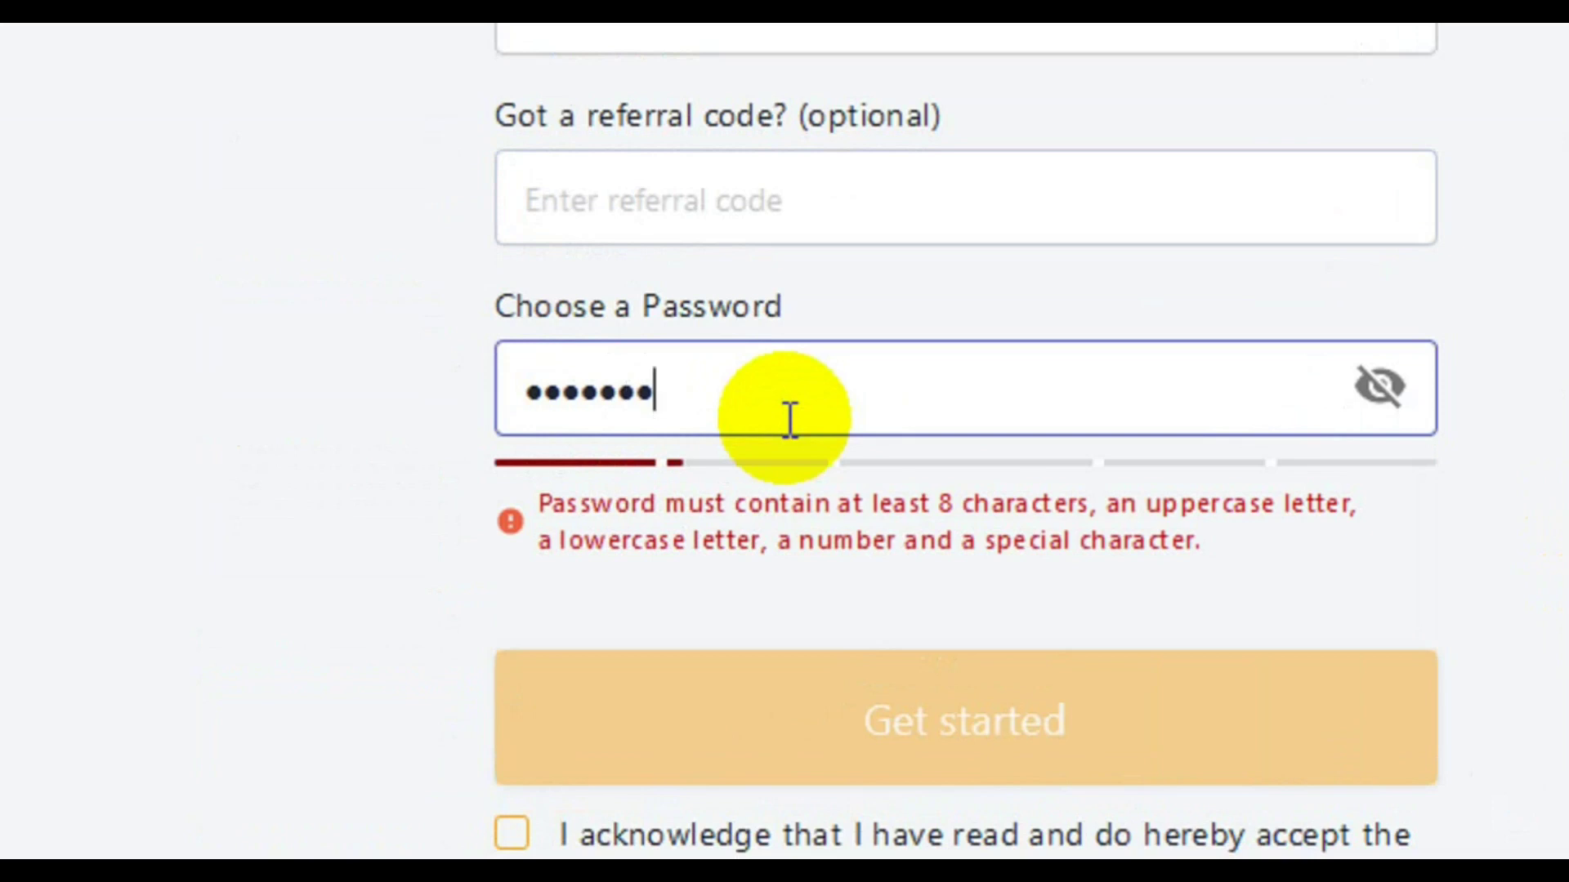
text(k)
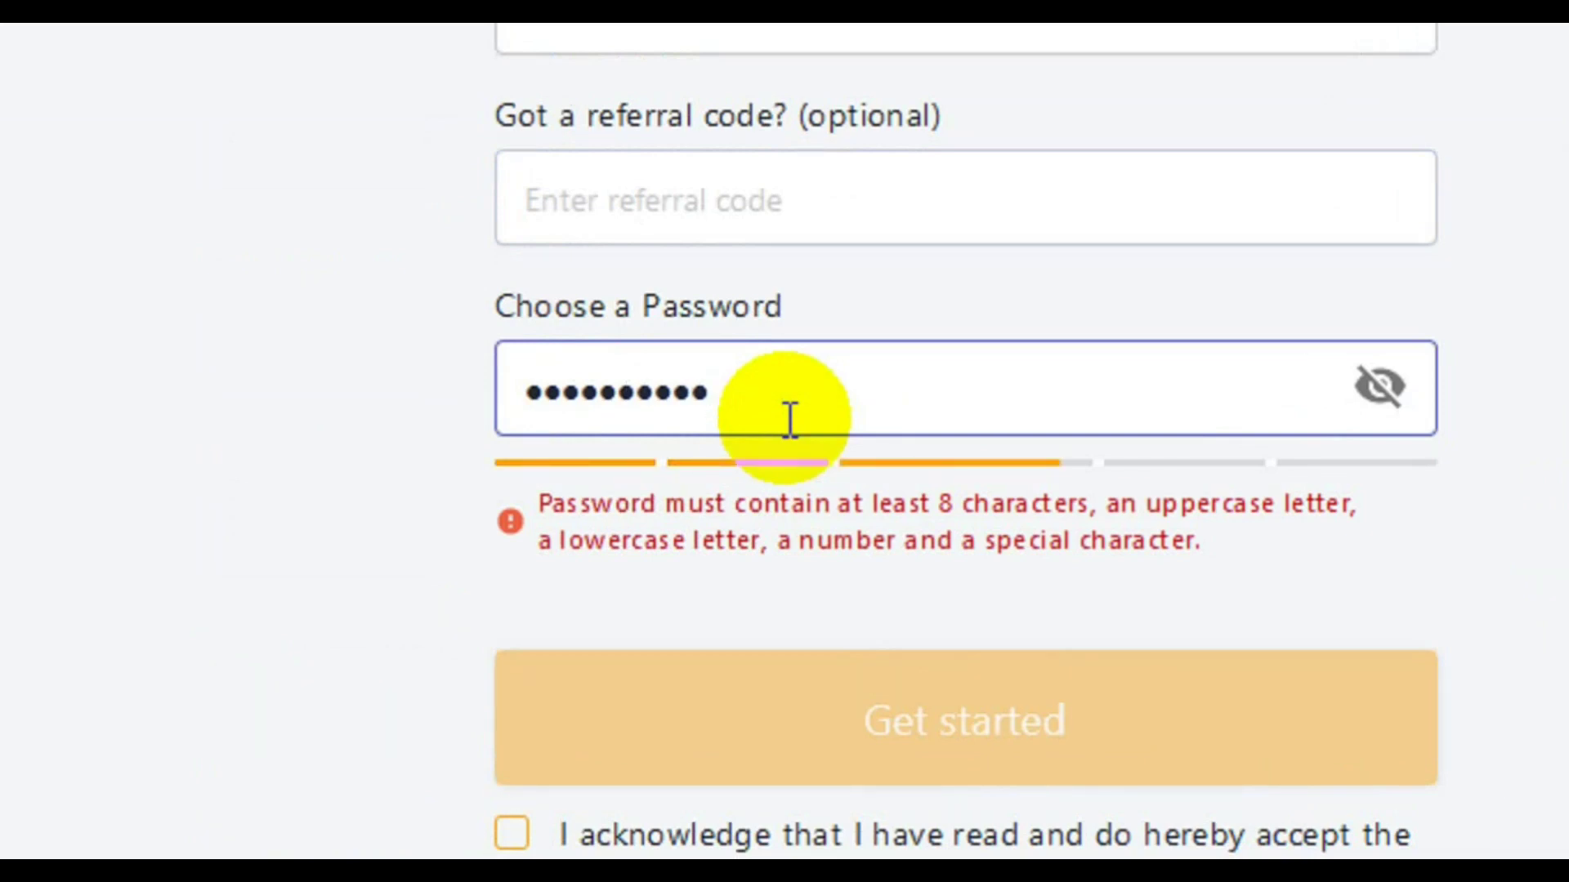
text(l)
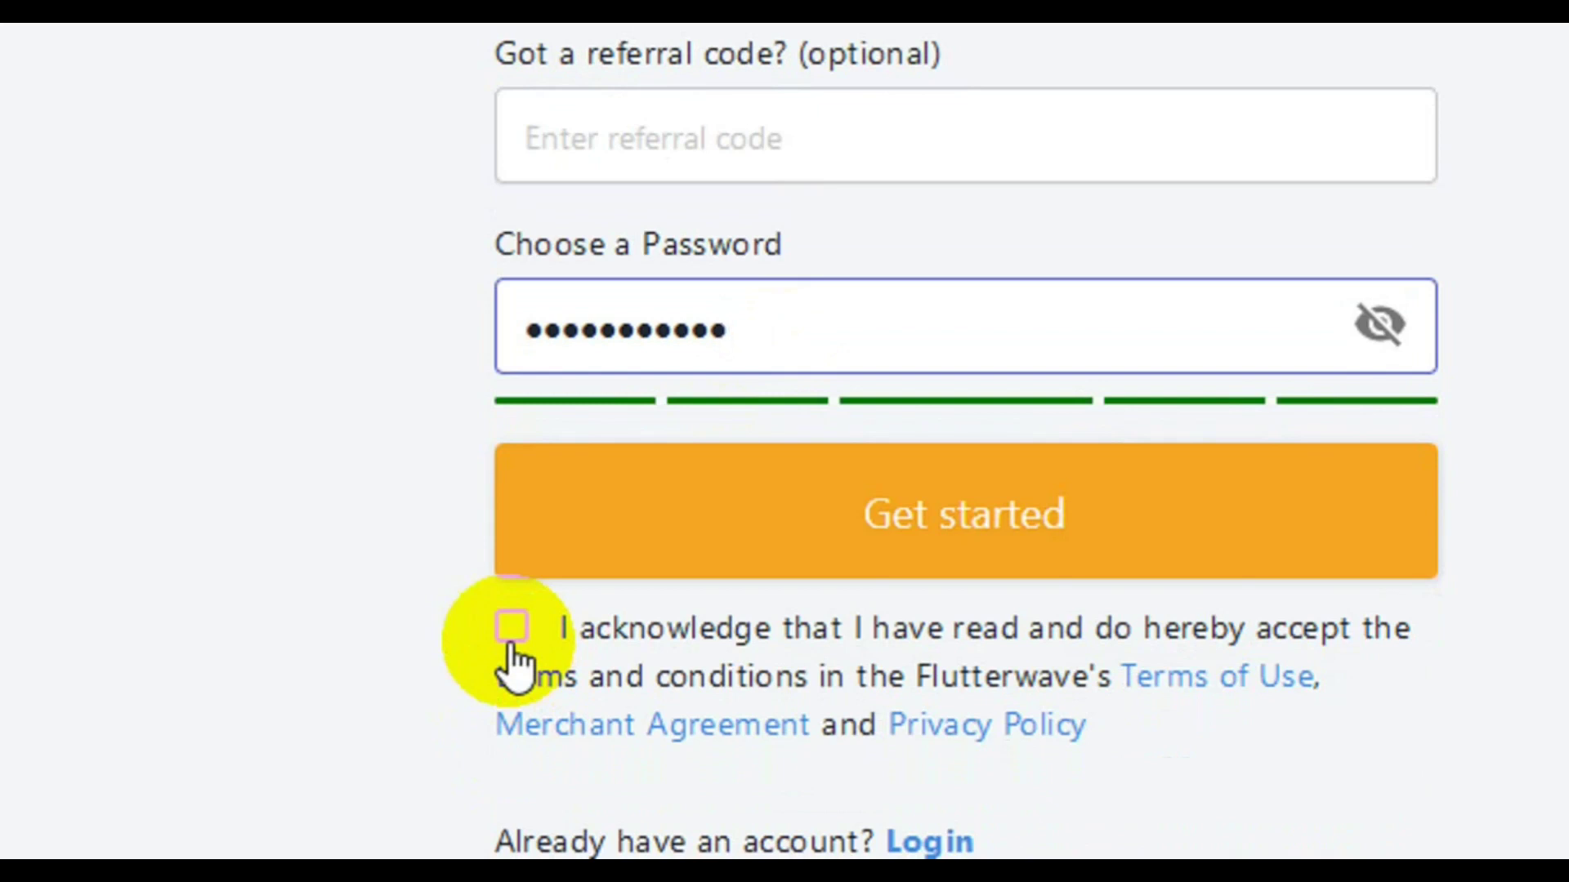
Accept the terms, submit with Get started, and decline Firefox's save-login offer
click(513, 628)
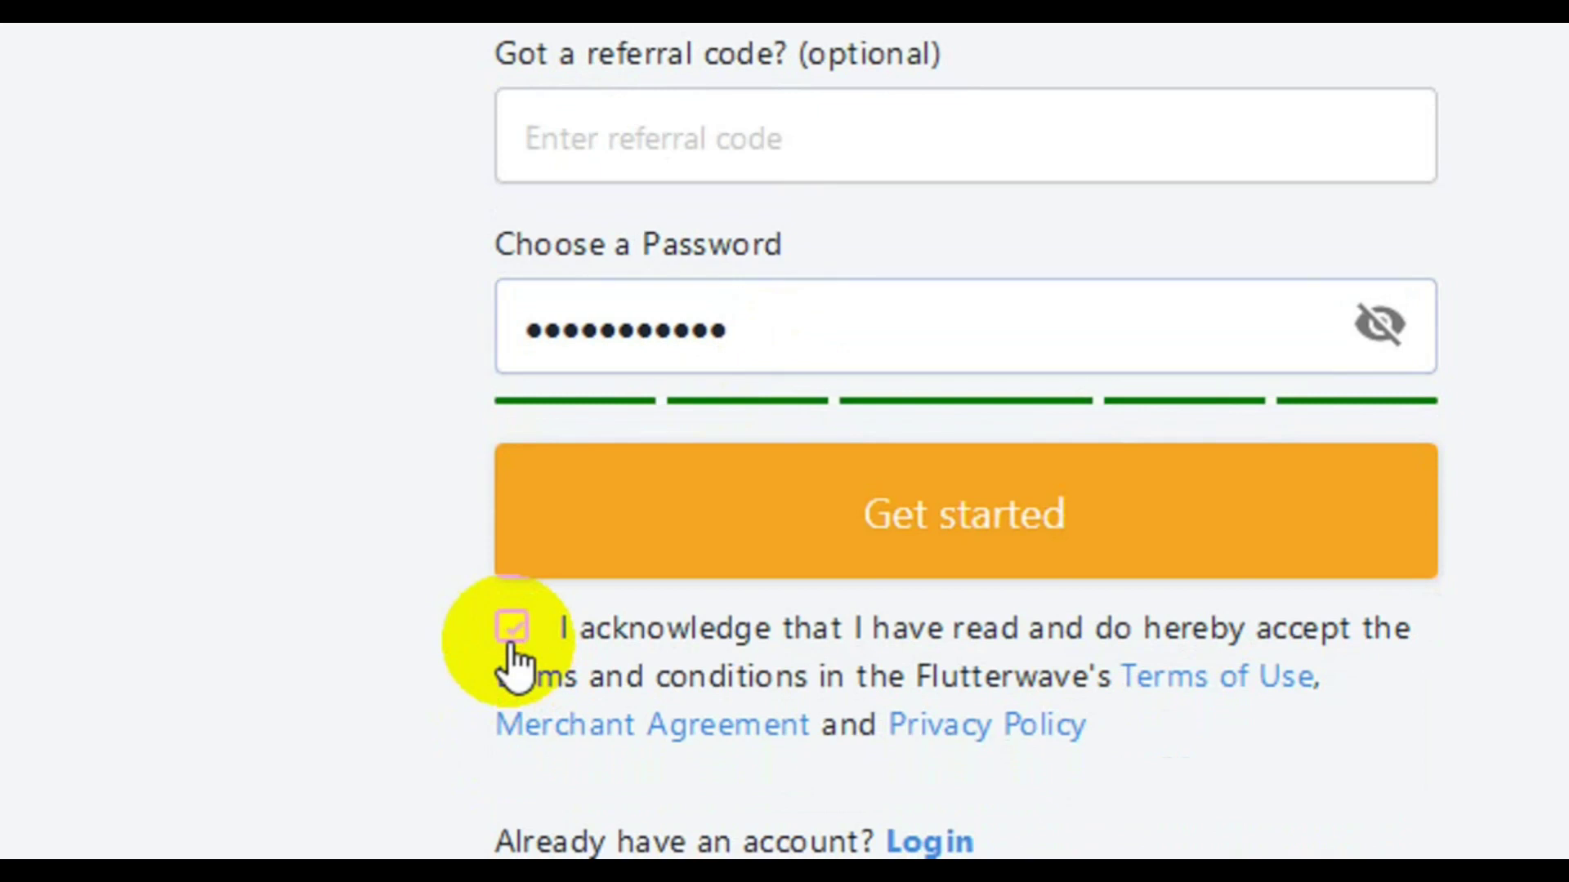
click(1004, 525)
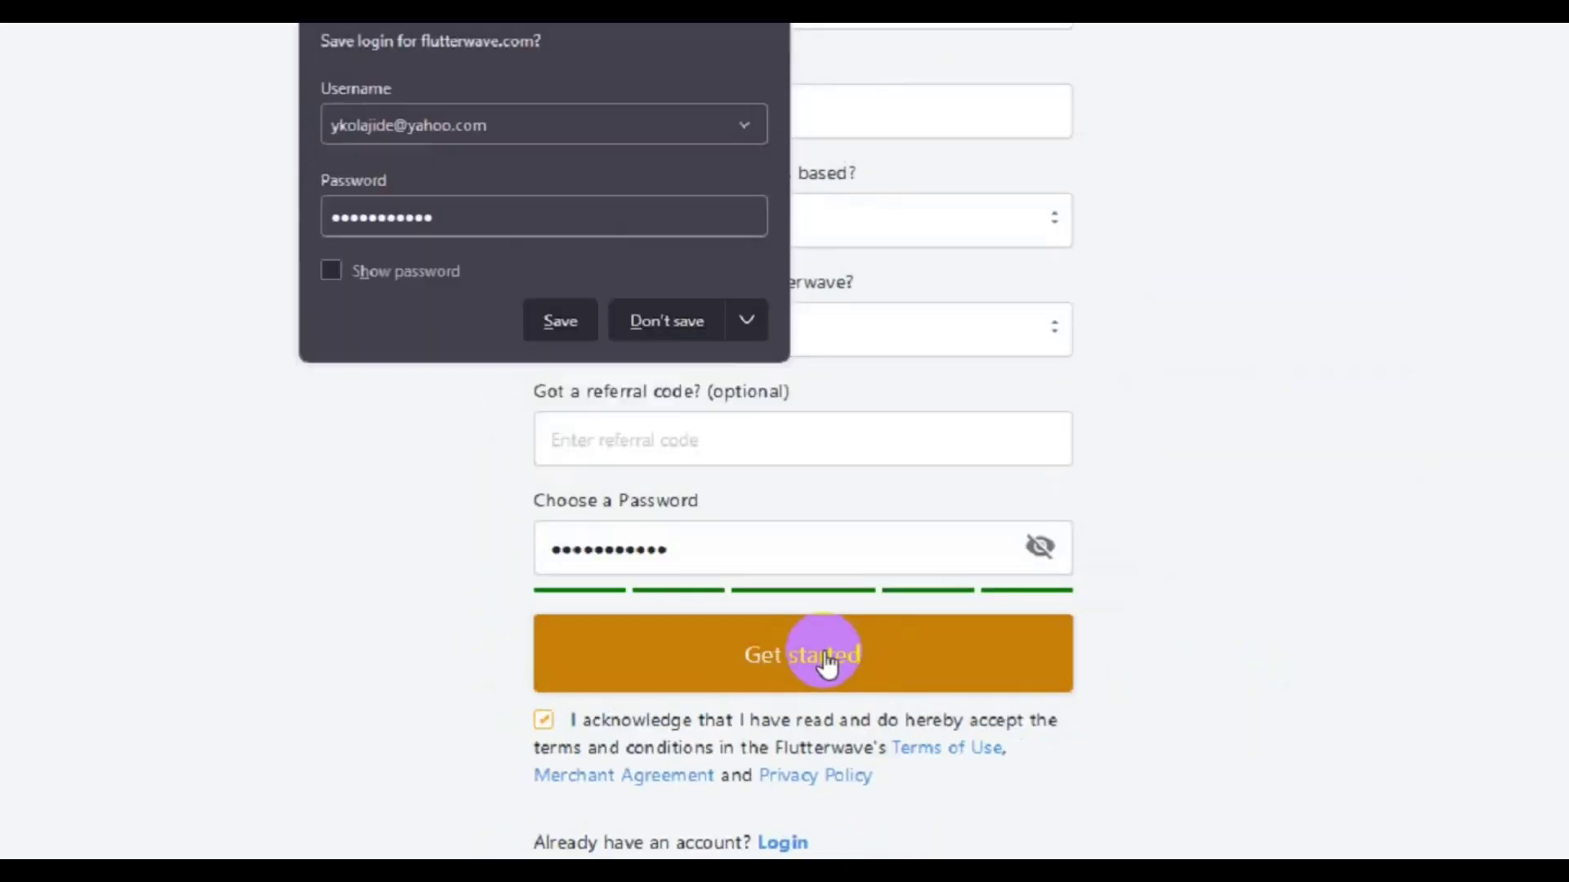
click(663, 386)
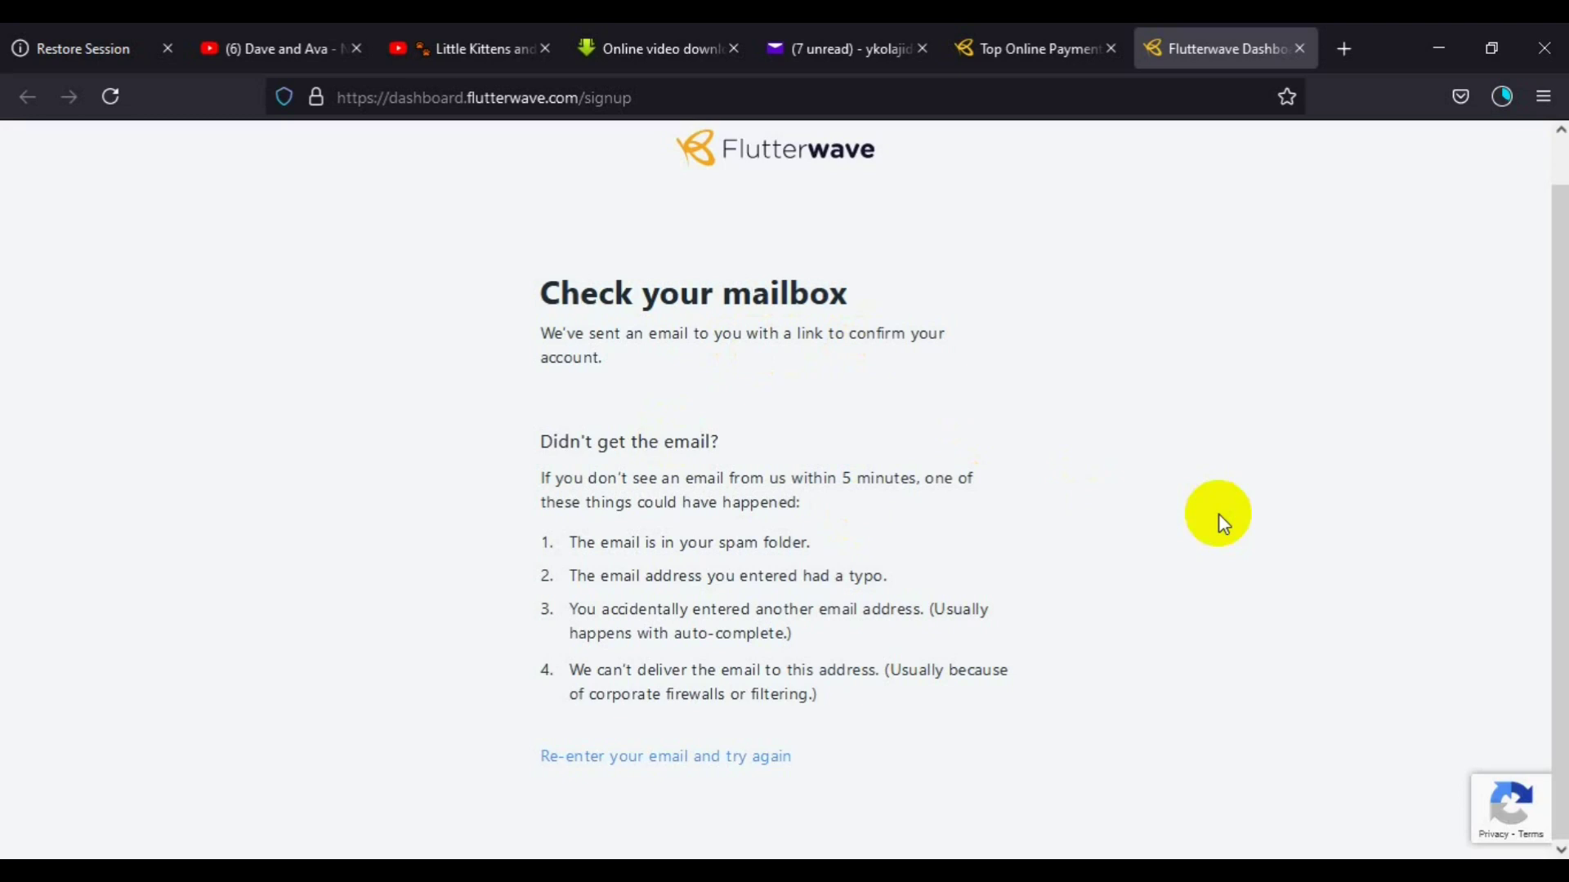
Reload the Yahoo Mail inbox until the Flutterwave Email Verification message appears
click(839, 62)
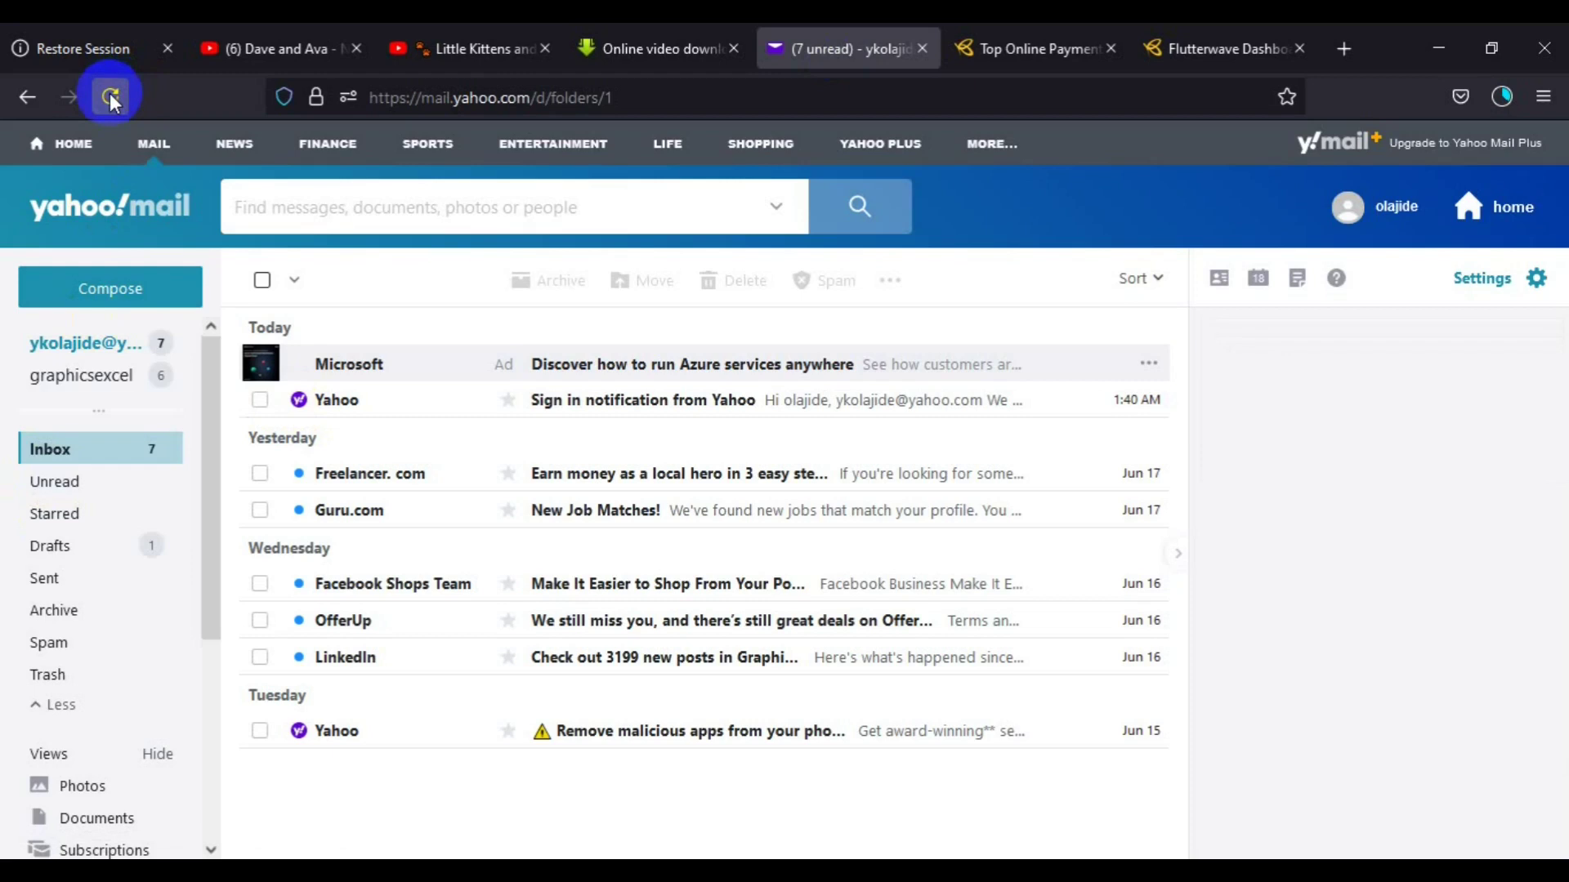
click(110, 96)
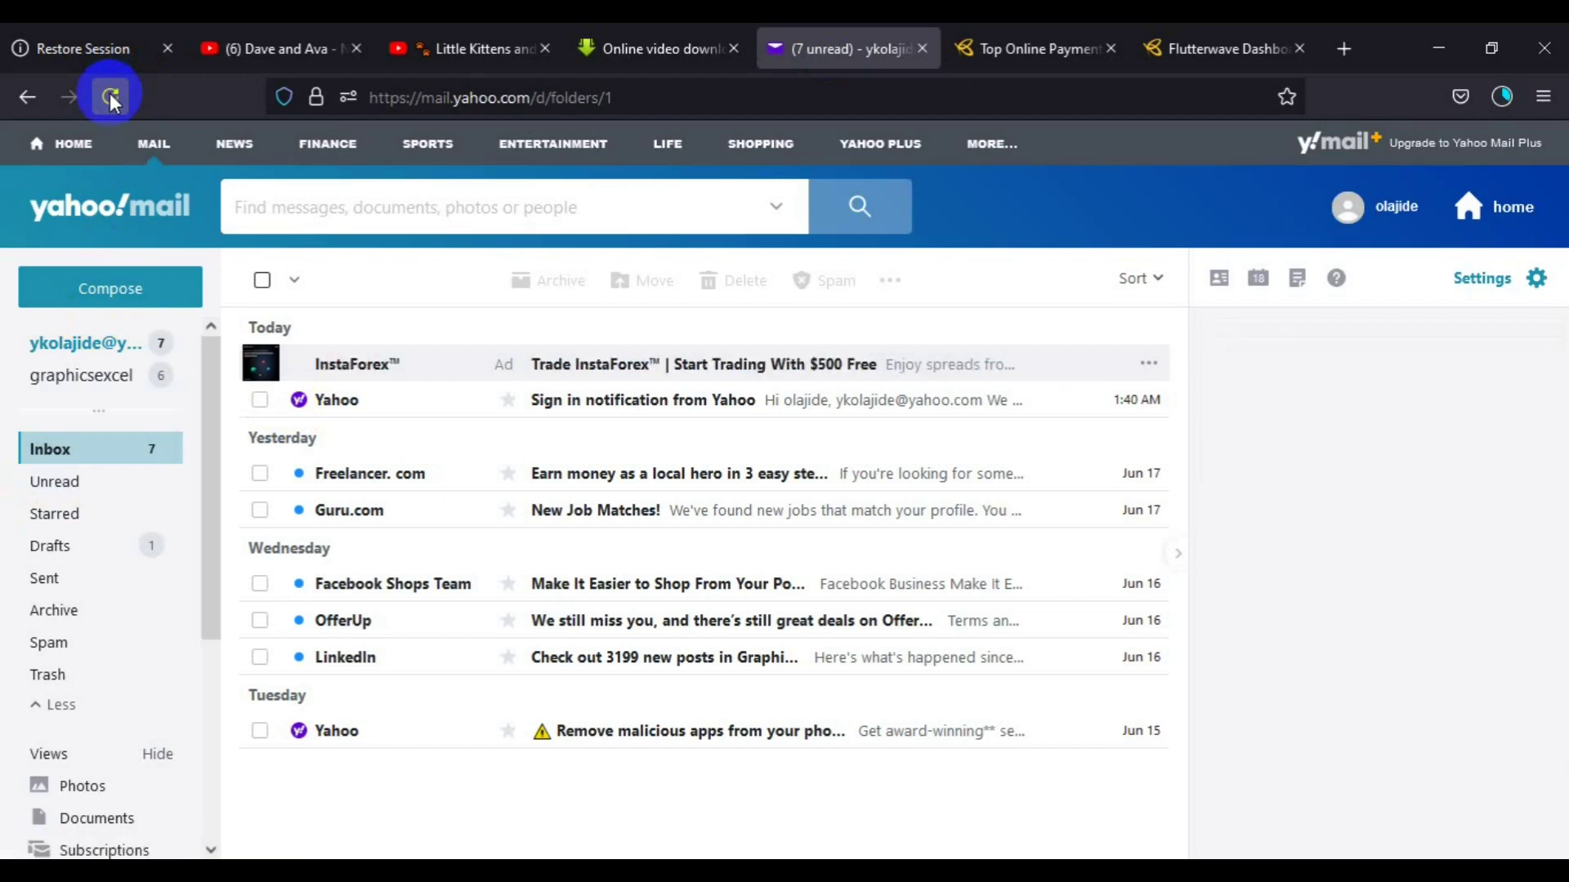
click(111, 96)
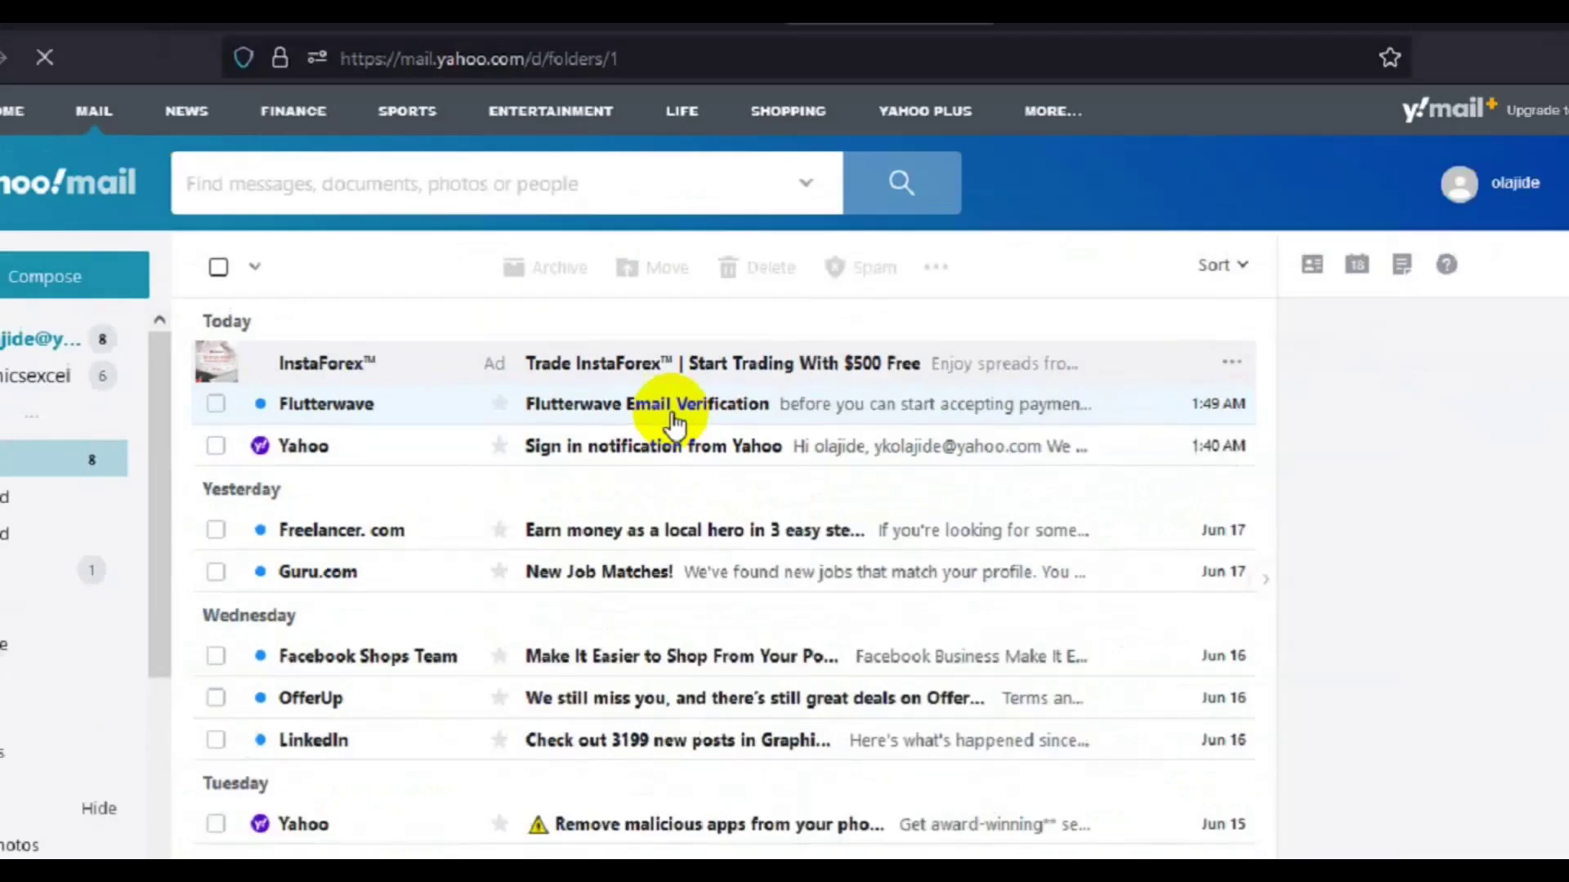
Open the Flutterwave Email Verification message and click its Confirm email address link
click(753, 462)
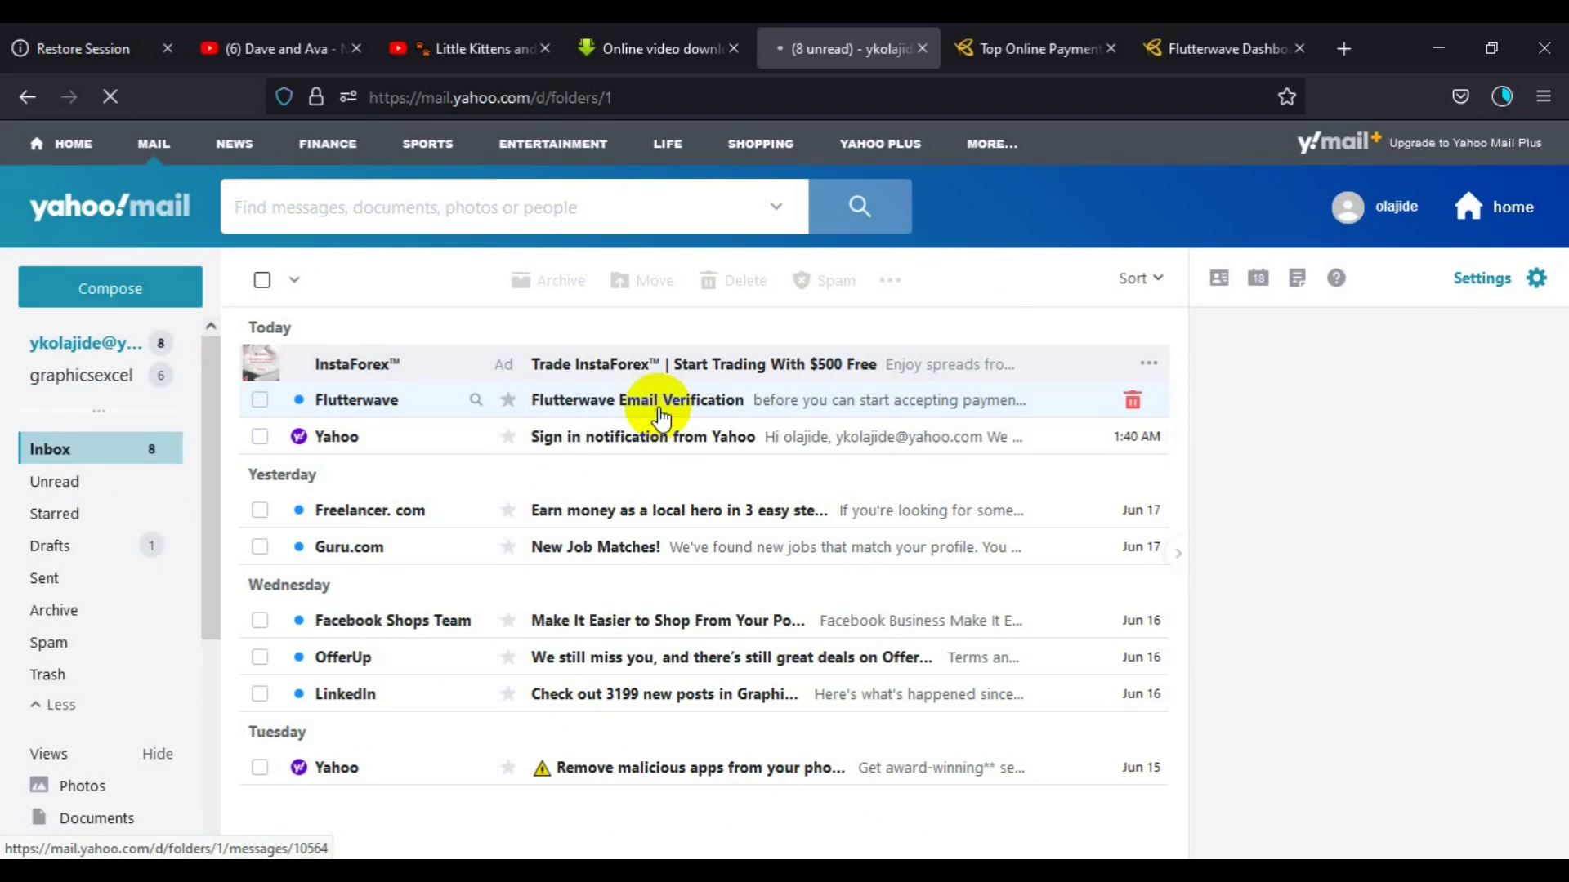
click(660, 417)
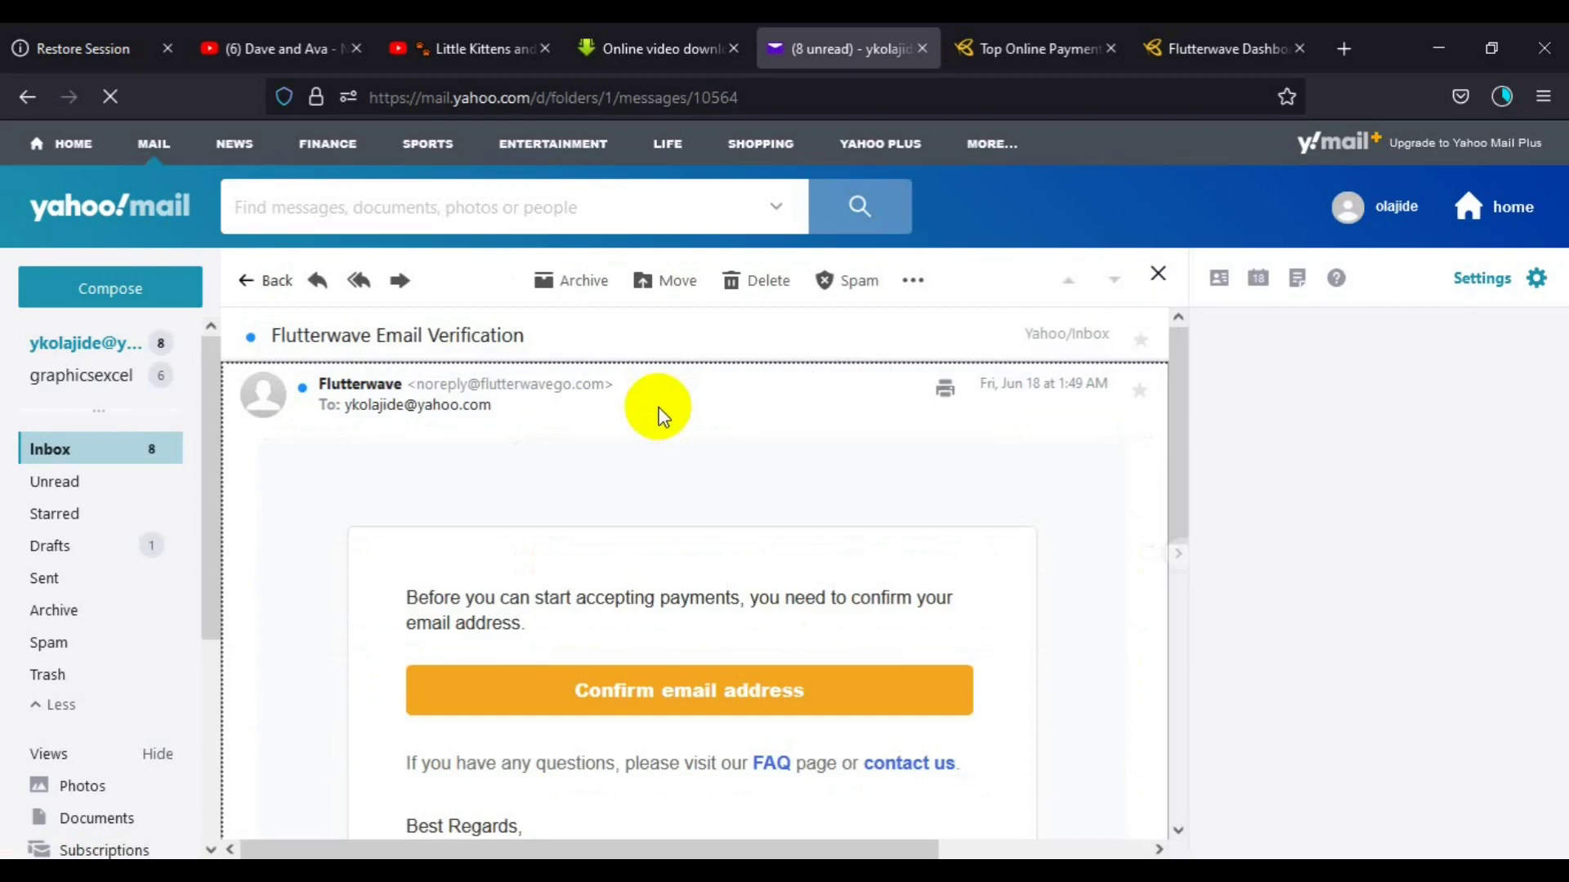
drag(1179, 490, 1186, 602)
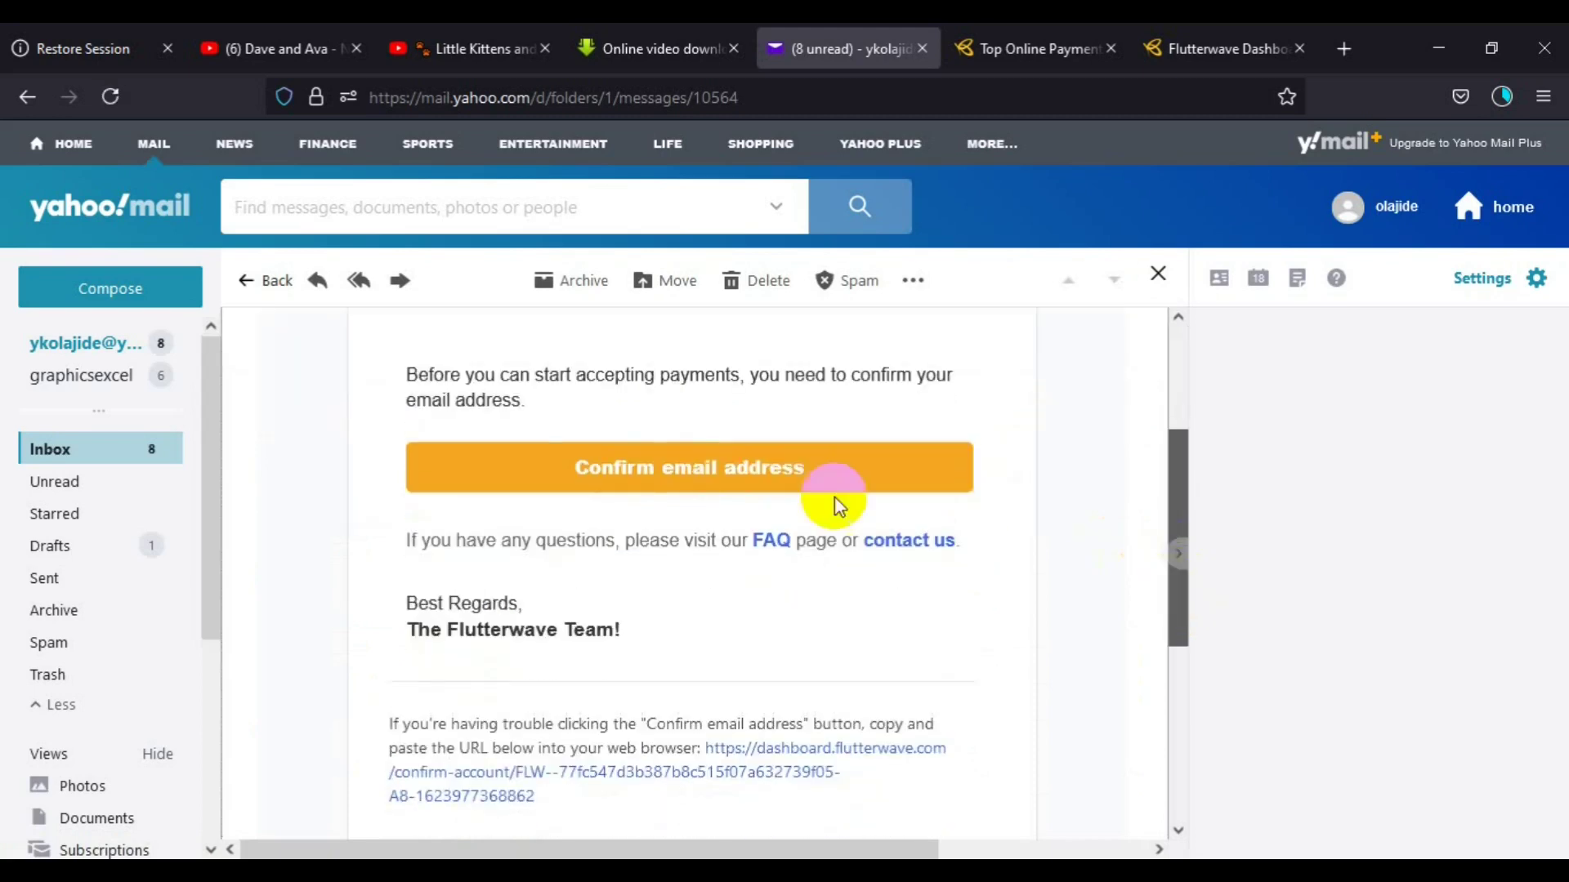
click(819, 478)
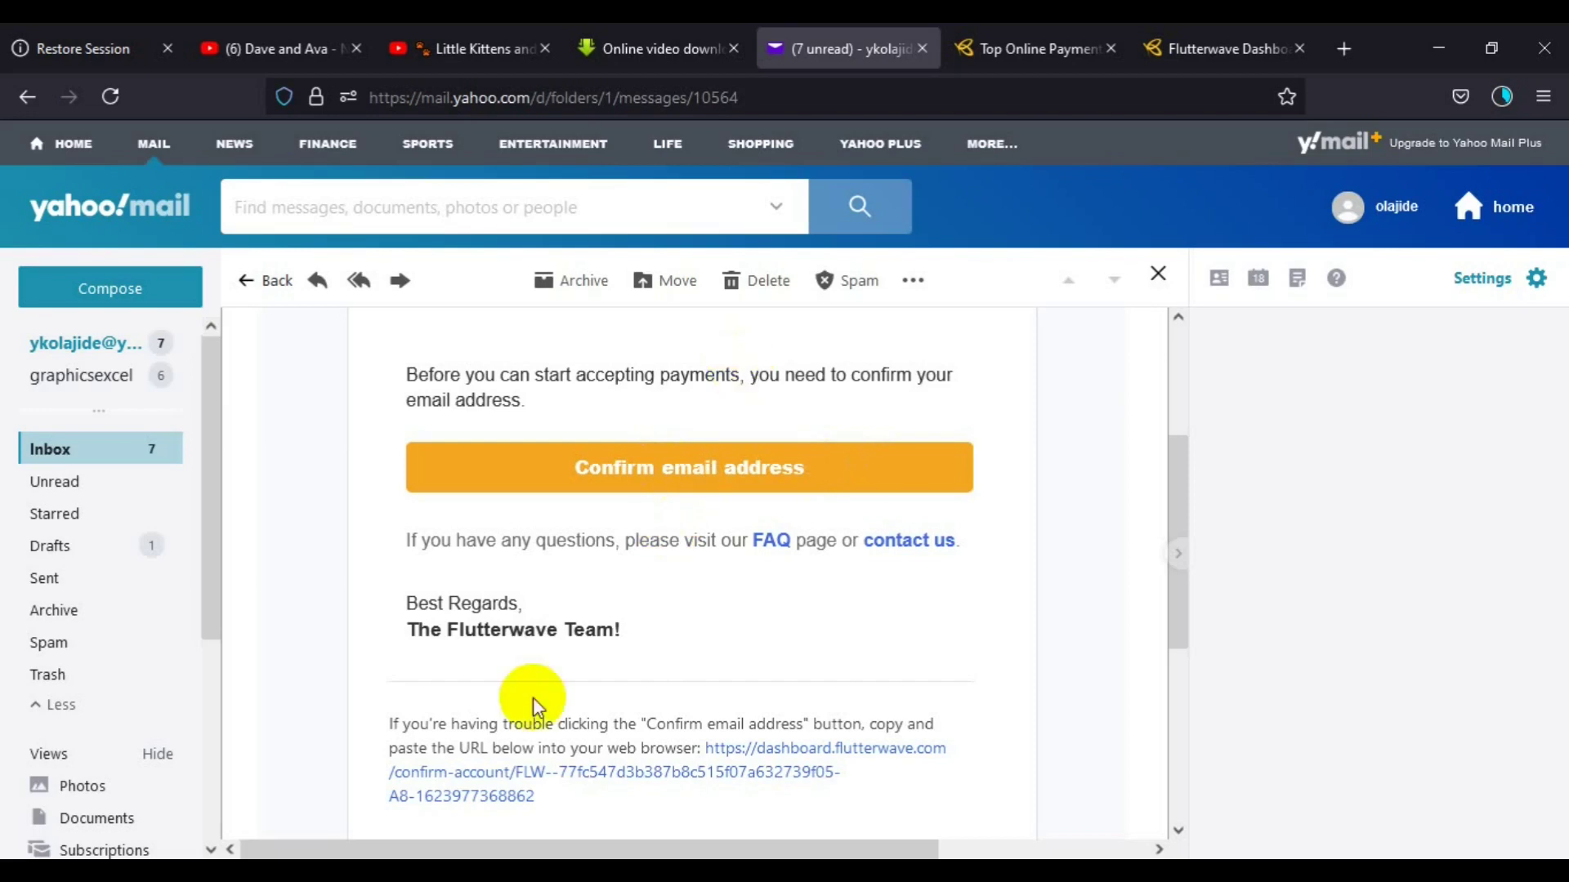
Open the confirmation URL in a new tab and switch to the Flutterwave page
drag(1173, 617, 1174, 679)
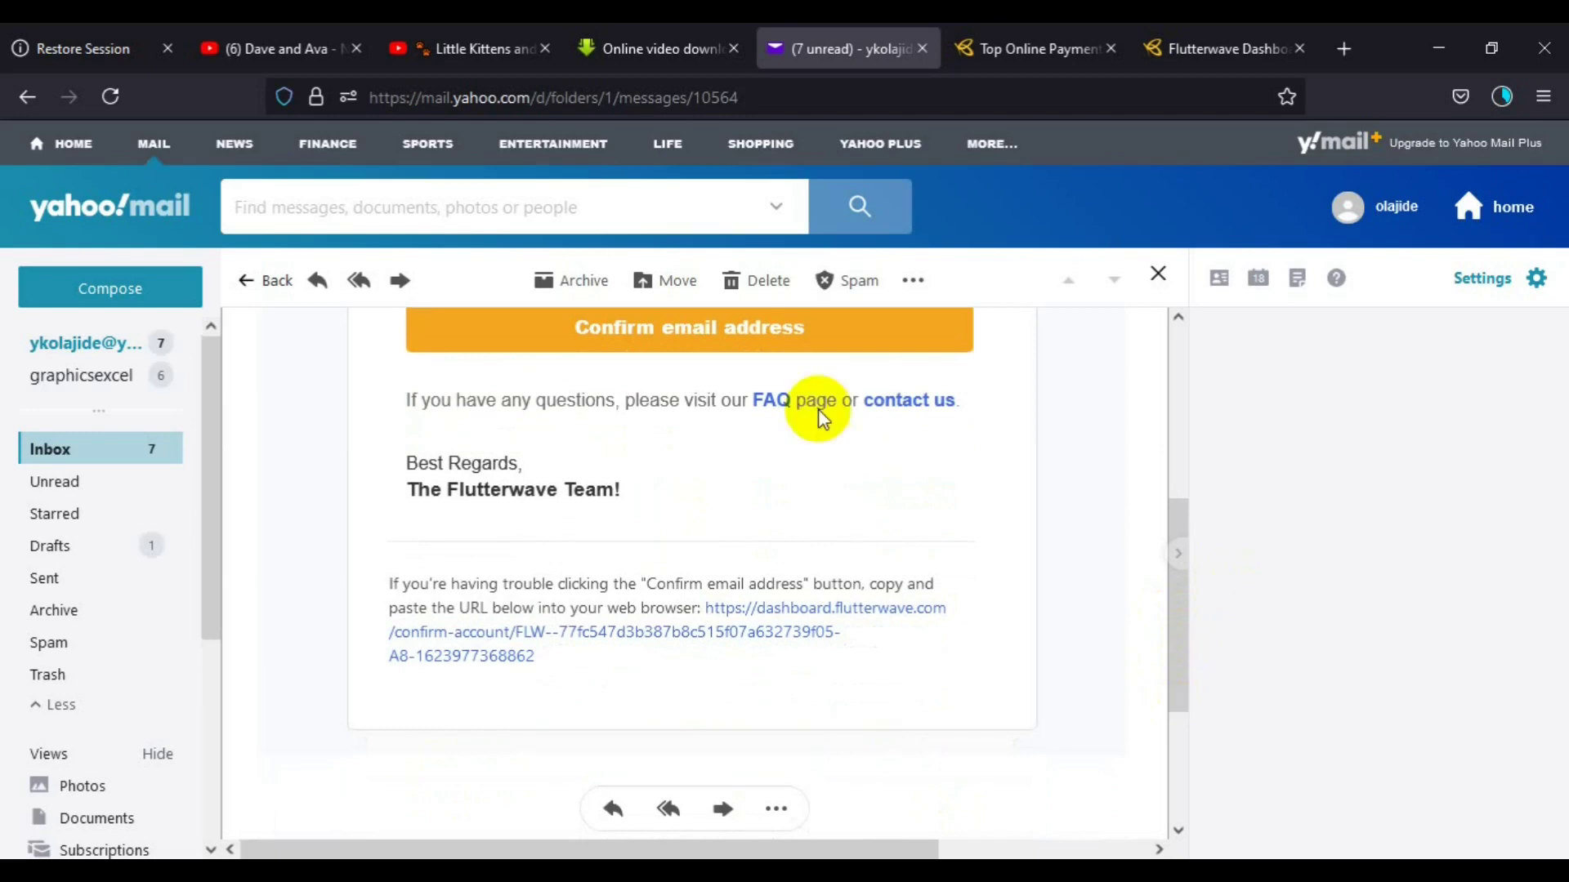
click(761, 341)
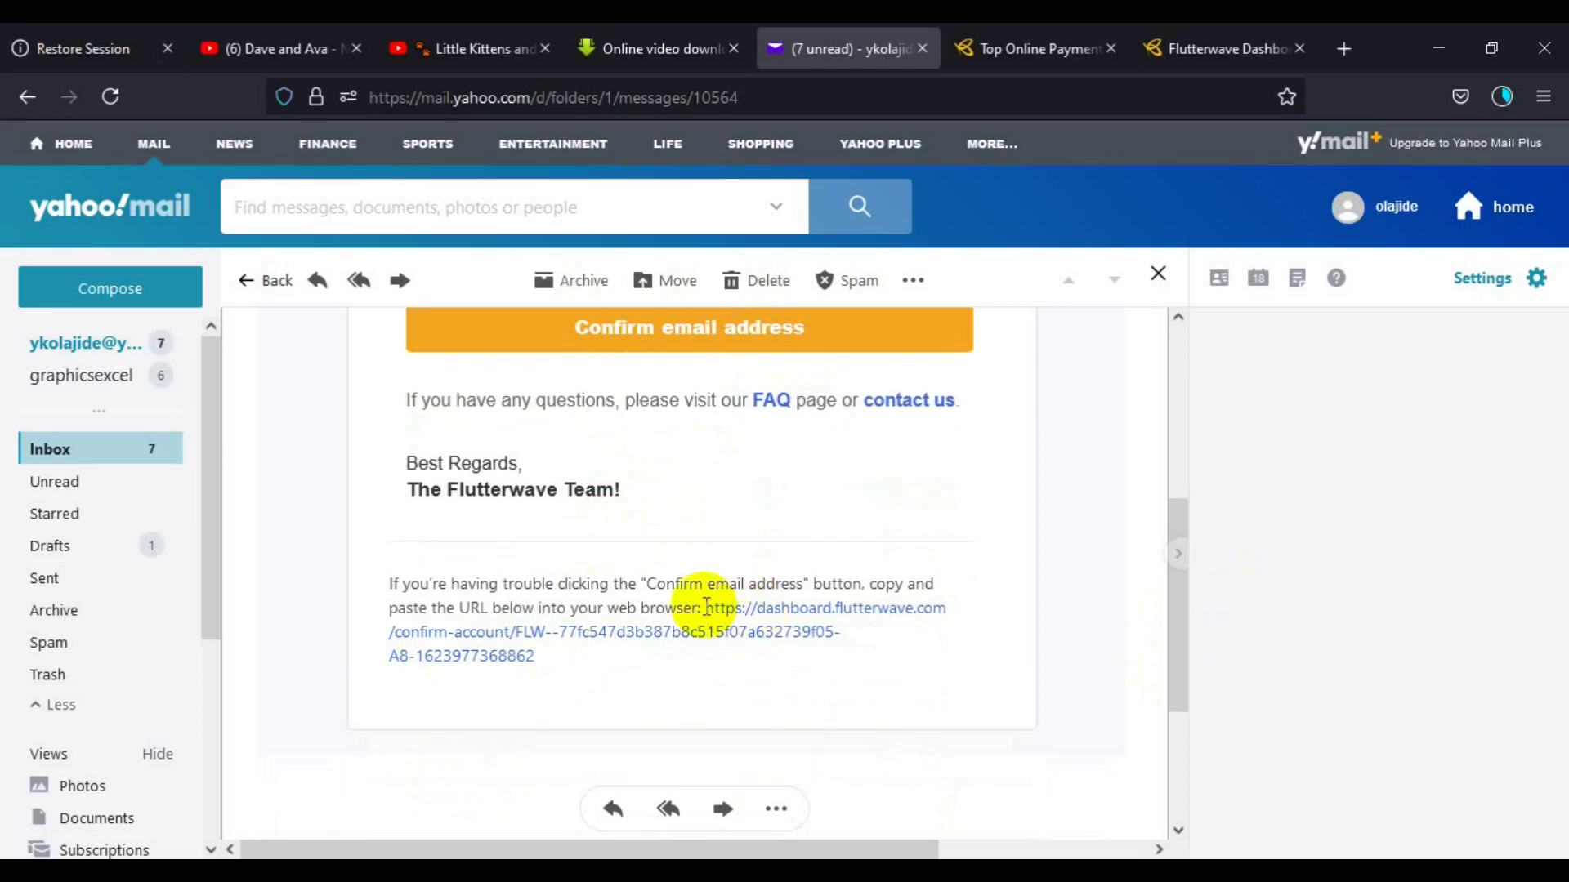
drag(706, 607, 876, 672)
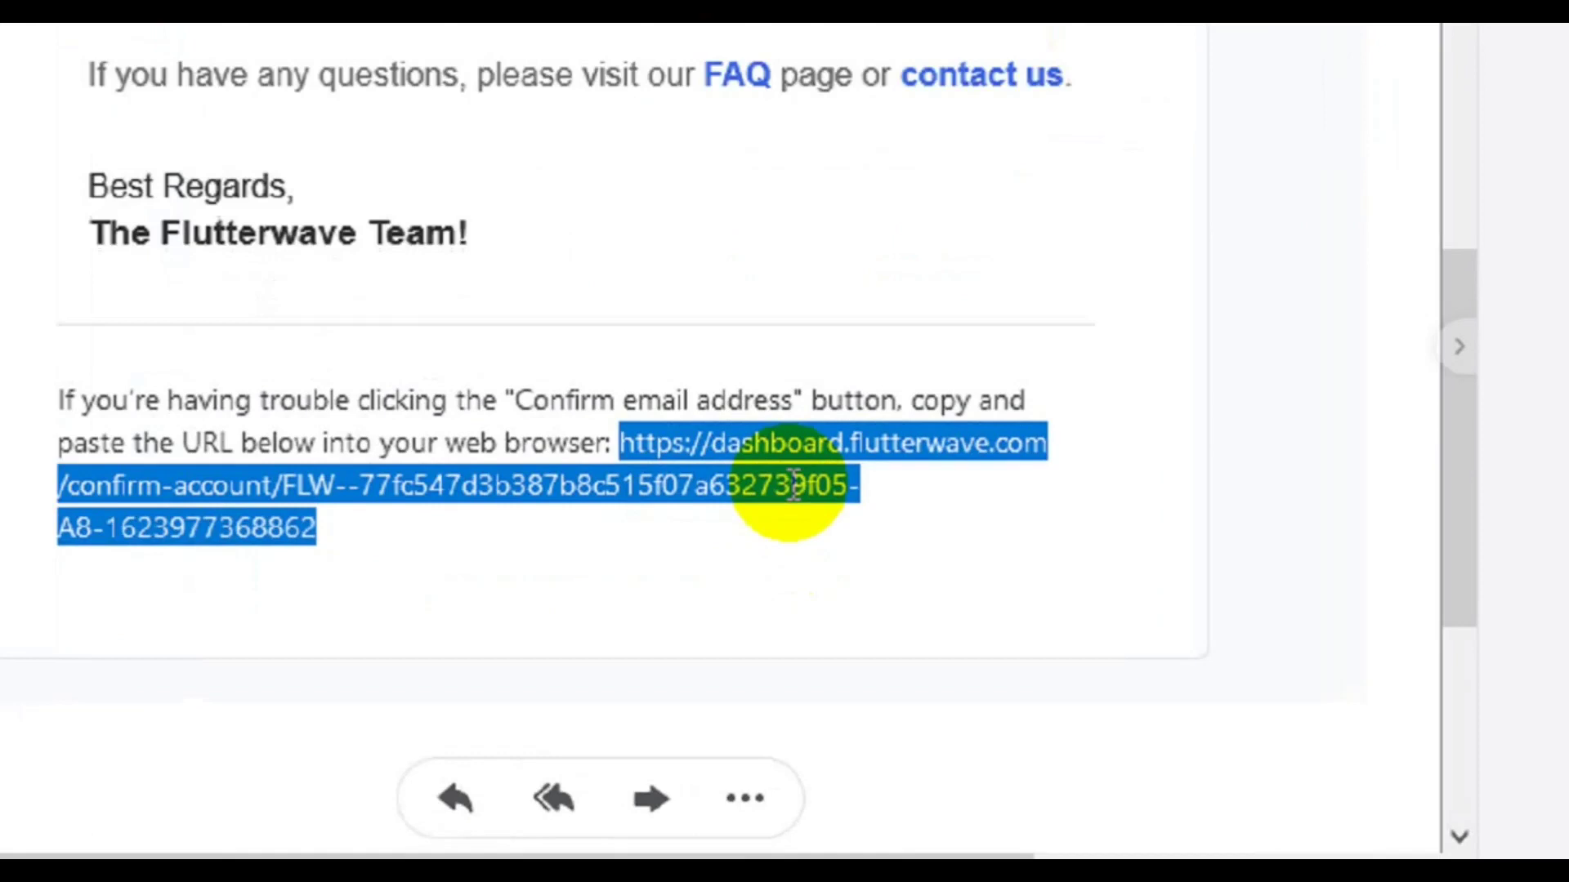
right_click(791, 444)
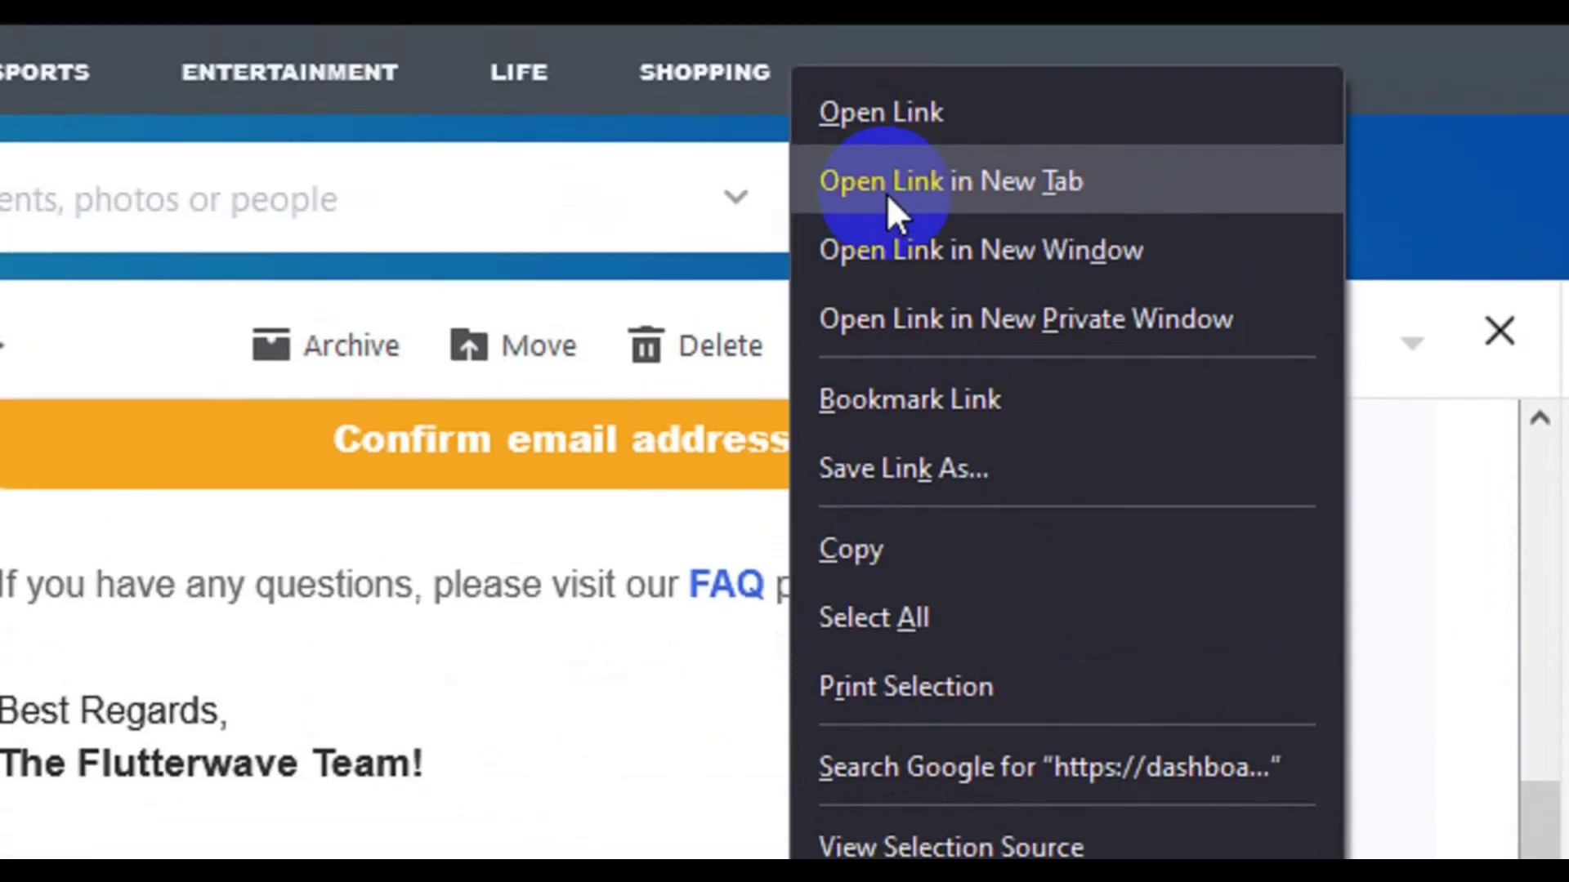
click(890, 195)
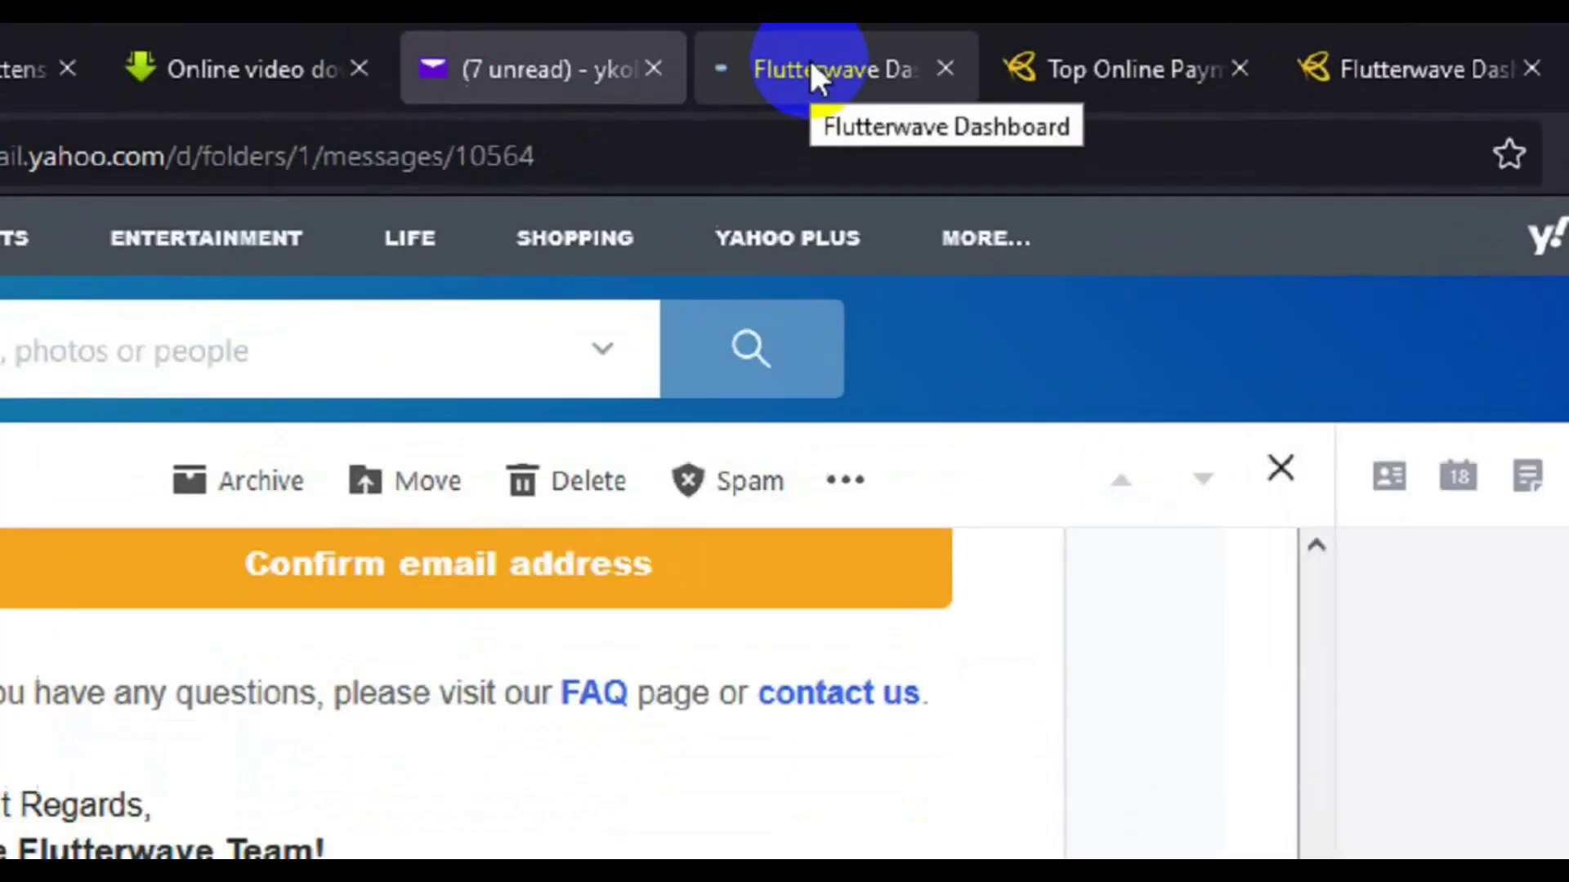
click(893, 45)
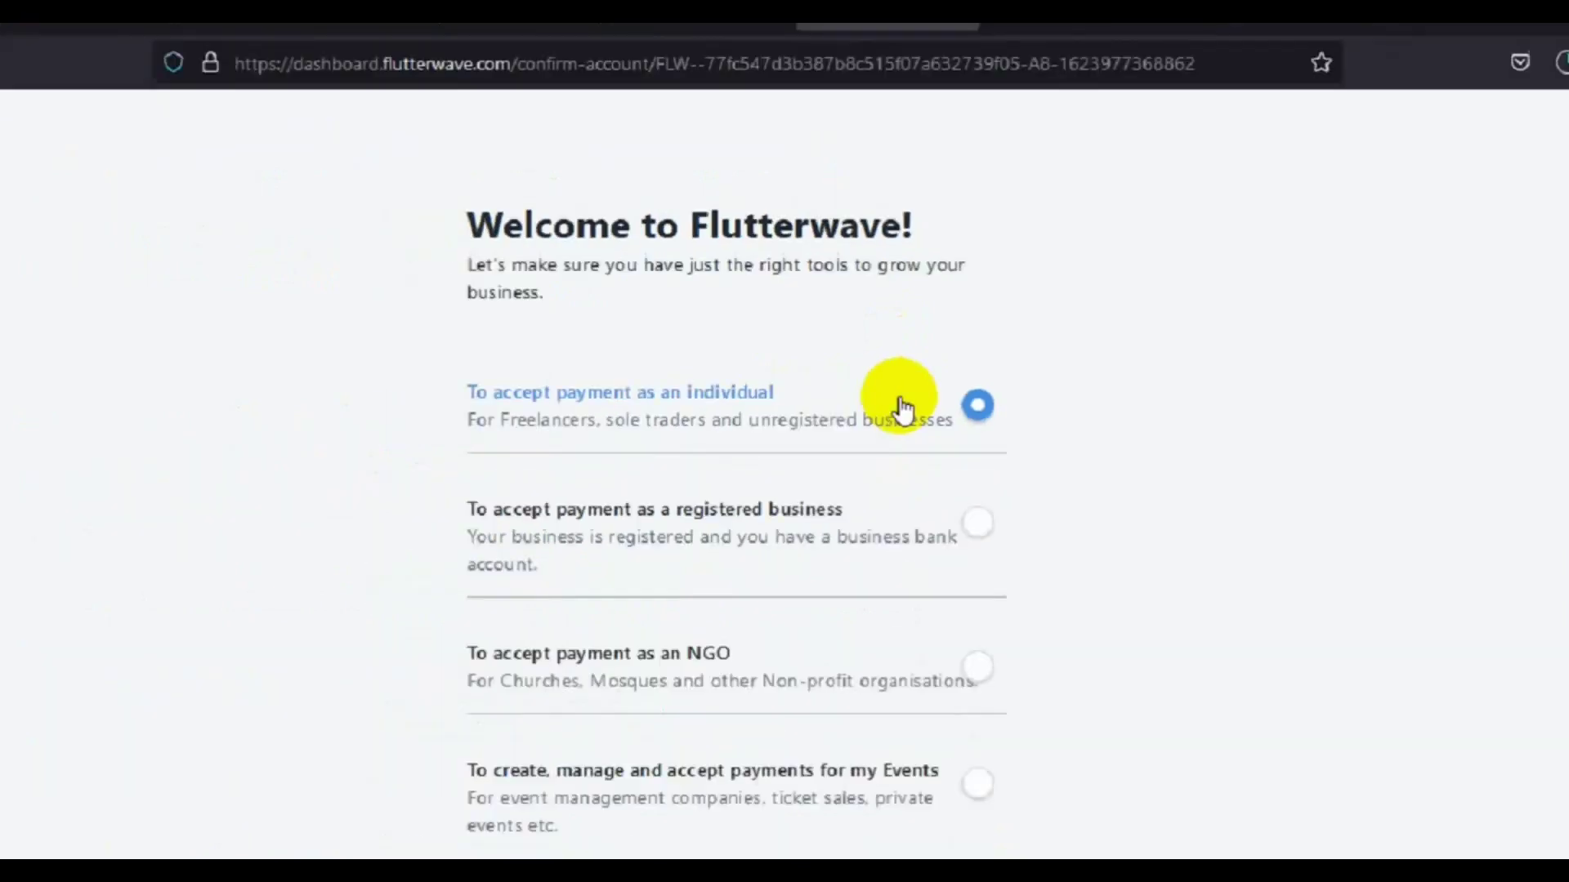
Keep the individual account type and continue to the dashboard
drag(1566, 278, 1567, 376)
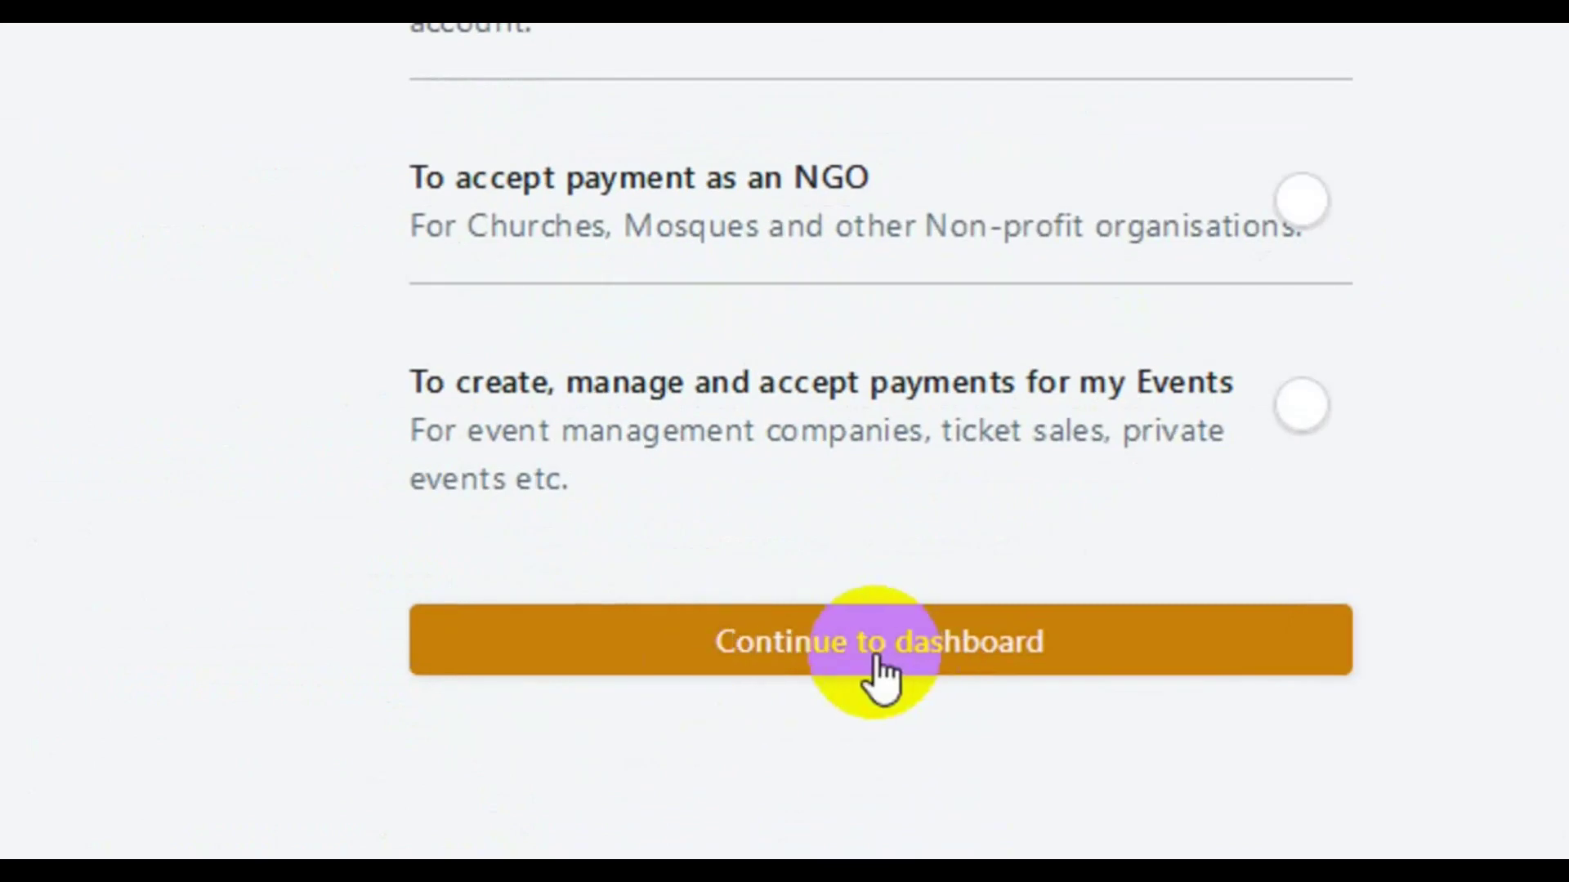
click(879, 661)
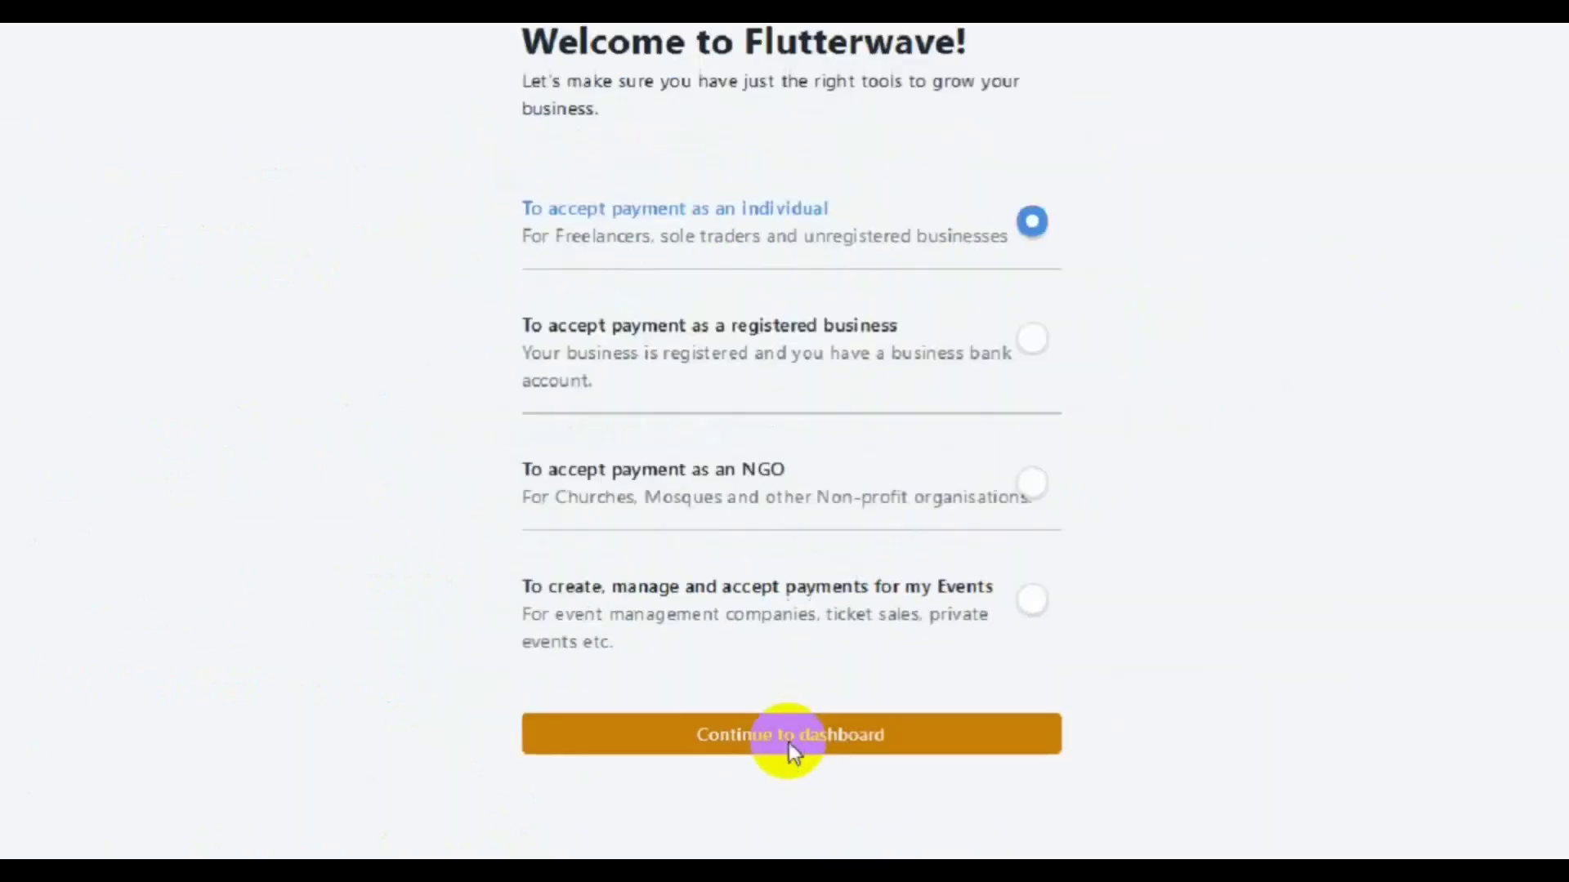